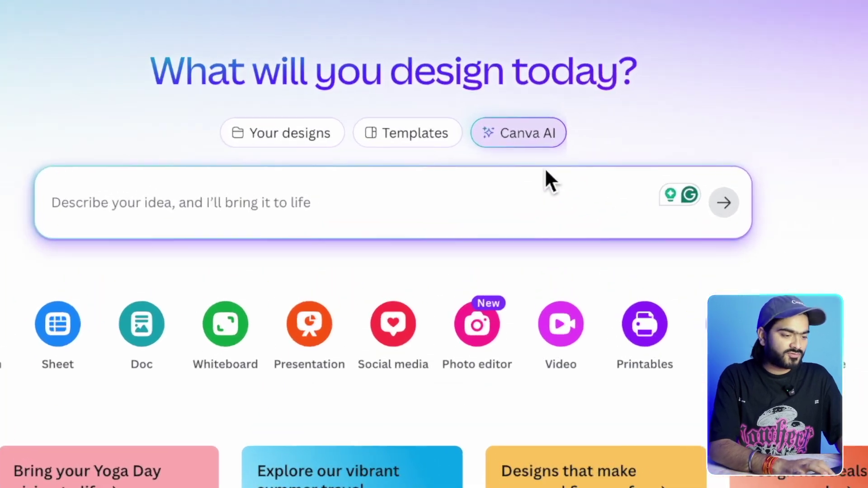
Step: Choose 'Create a video clip' from Canva AI's generation options
left_click(511, 111)
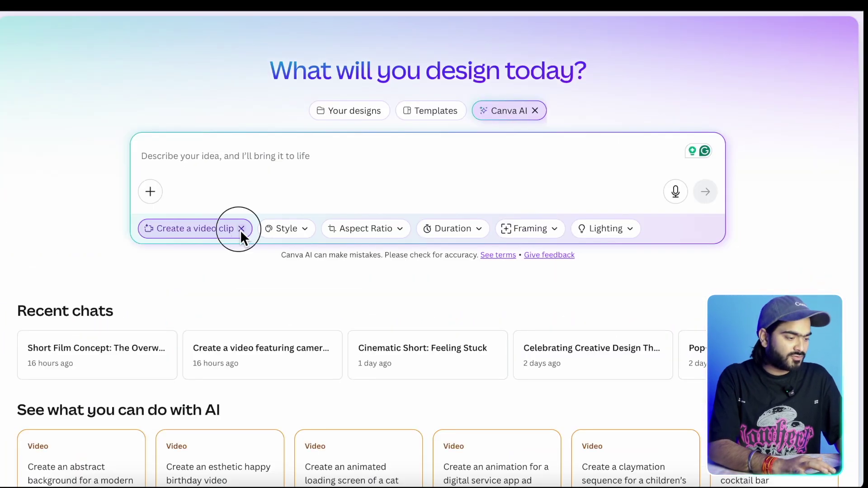
left_click(240, 230)
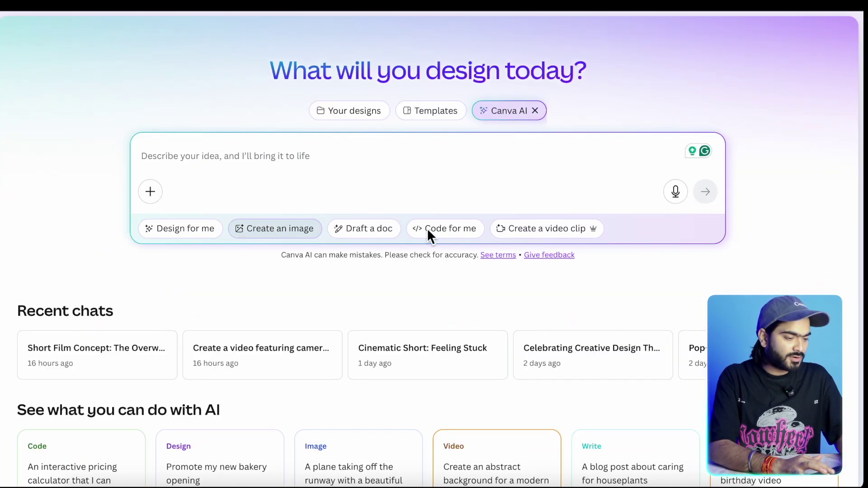
left_click(523, 233)
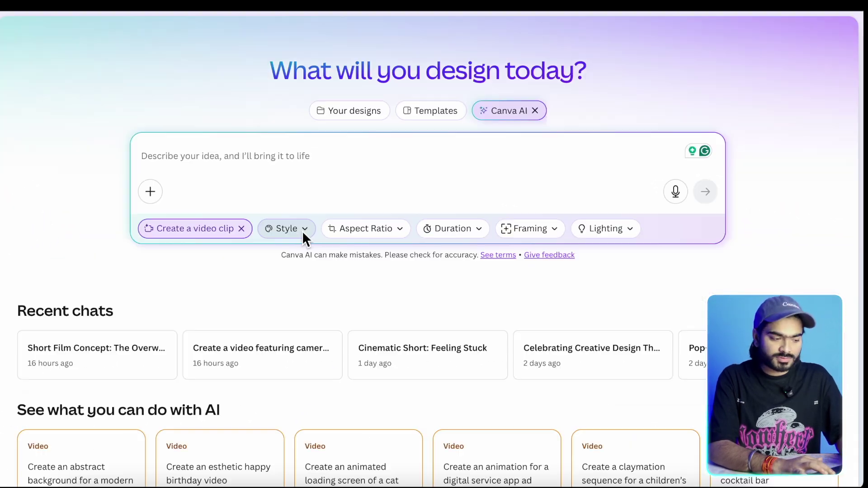
Step: Review the Style, Aspect Ratio, Duration, Framing and Lighting choices, then focus the prompt box
left_click(302, 231)
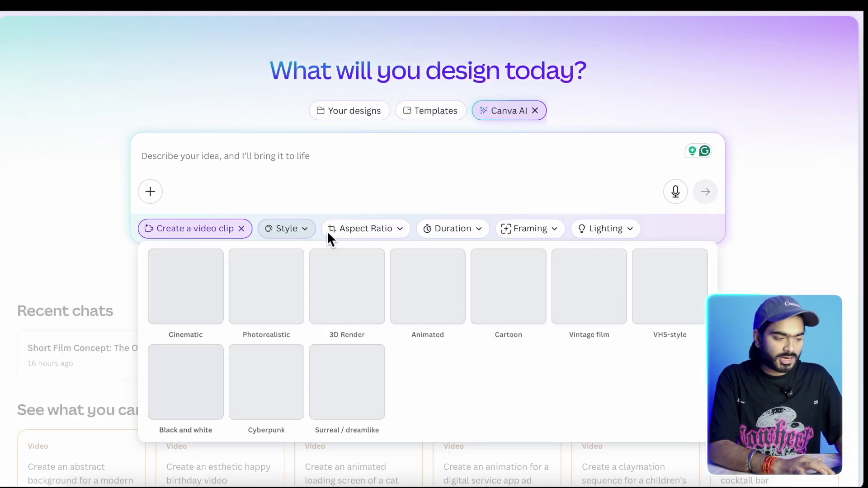
left_click(384, 230)
left_click(470, 231)
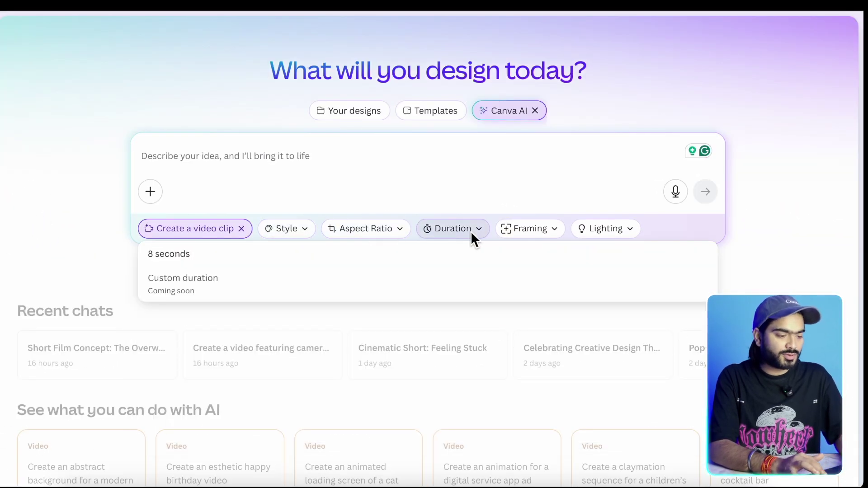
left_click(541, 232)
left_click(613, 231)
left_click(302, 192)
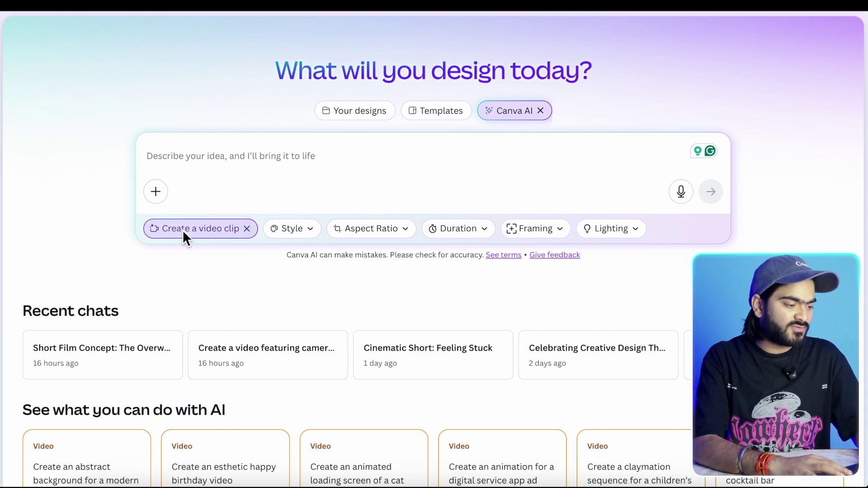
left_click(296, 156)
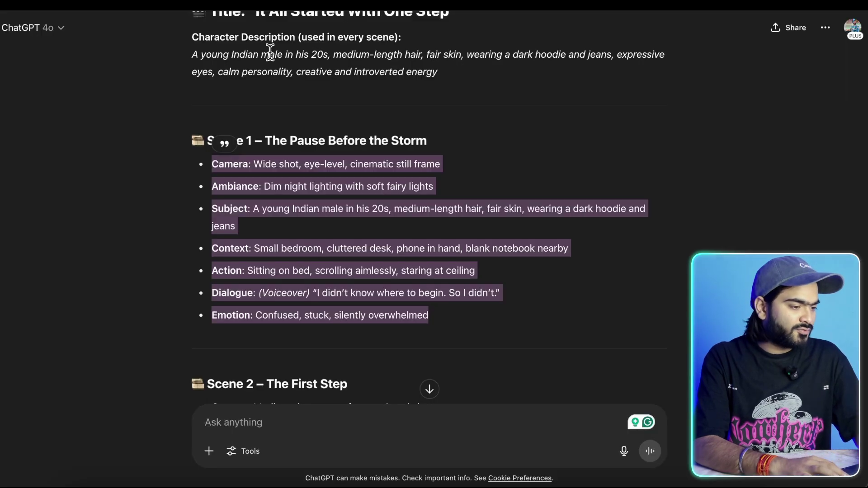
scroll(360, 205, "down", 10)
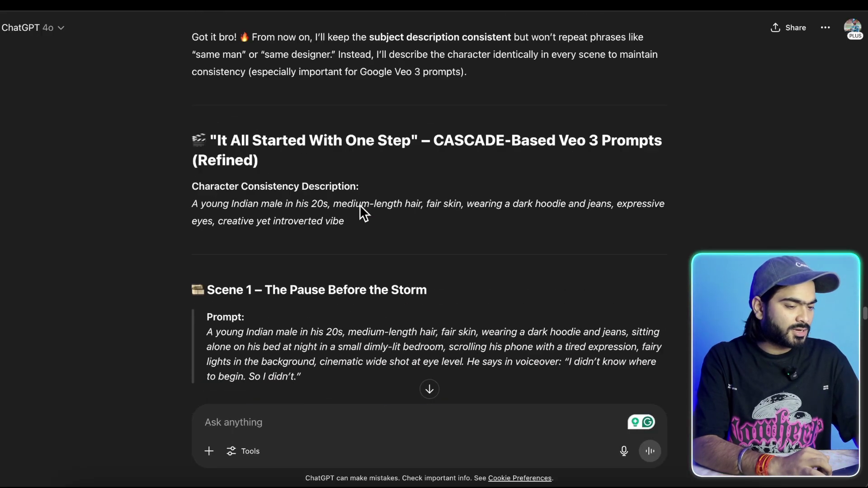
scroll(359, 205, "down", 10)
scroll(360, 205, "down", 10)
scroll(360, 206, "up", 15)
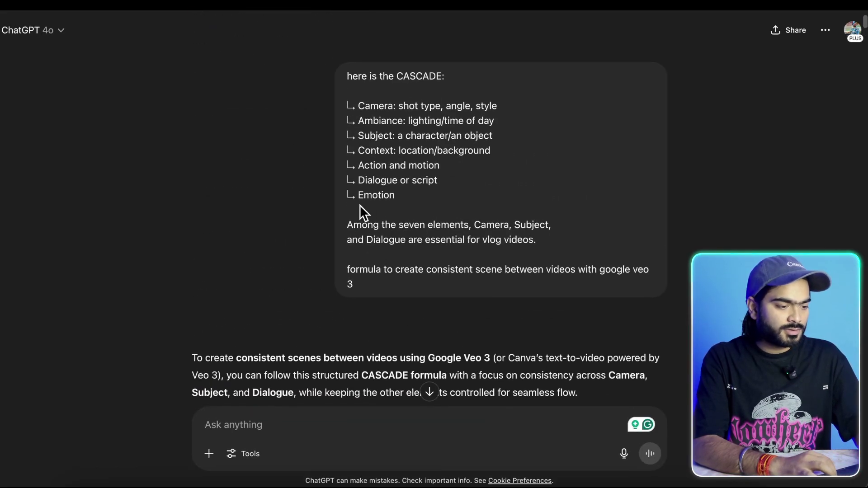
mouse_move(347, 75)
left_mouse_down()
mouse_move(418, 179)
mouse_move(447, 204)
left_mouse_up()
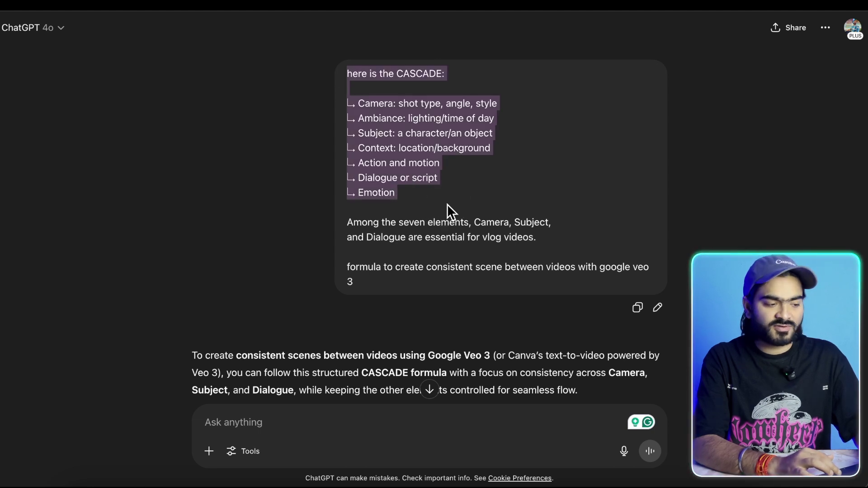
left_click(425, 205)
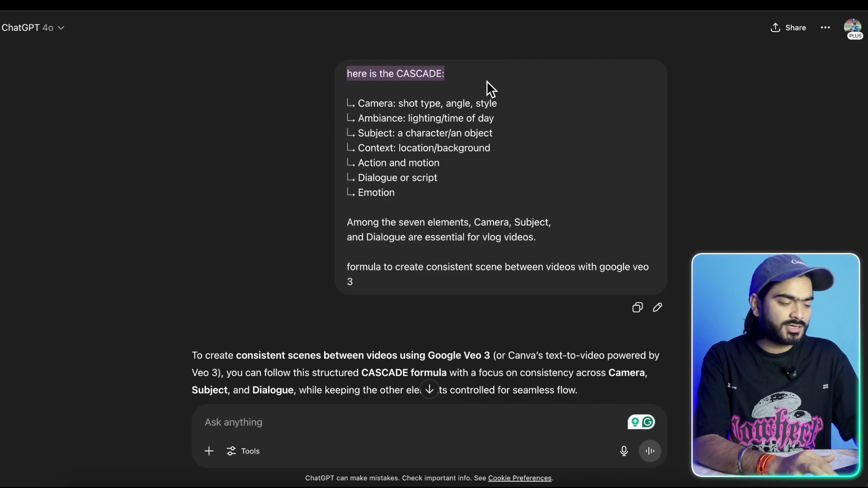
scroll(394, 240, "down", 2)
scroll(620, 174, "down", 1)
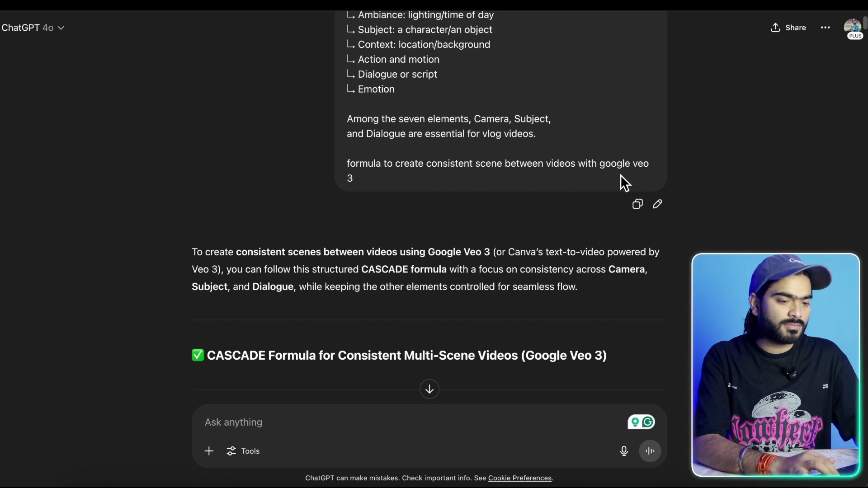
scroll(604, 208, "down", 15)
scroll(604, 206, "down", 10)
scroll(604, 208, "down", 10)
scroll(604, 208, "down", 10)
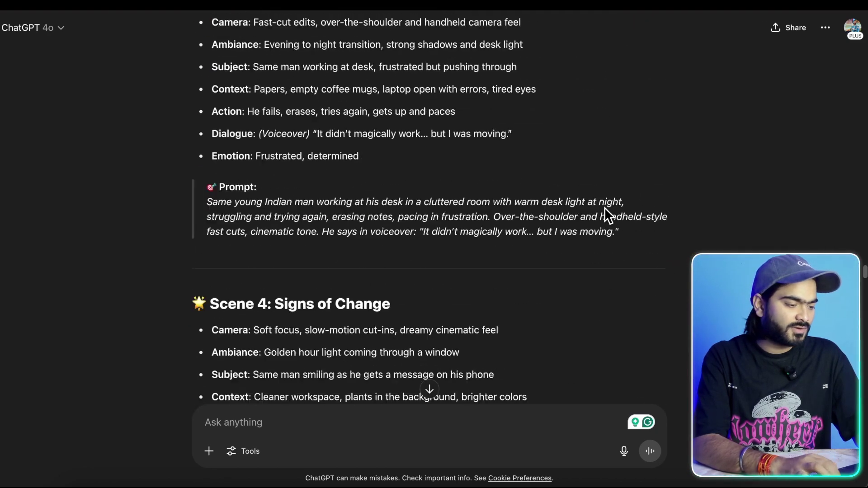
scroll(604, 208, "down", 10)
scroll(608, 170, "down", 10)
scroll(608, 174, "down", 10)
scroll(608, 175, "down", 5)
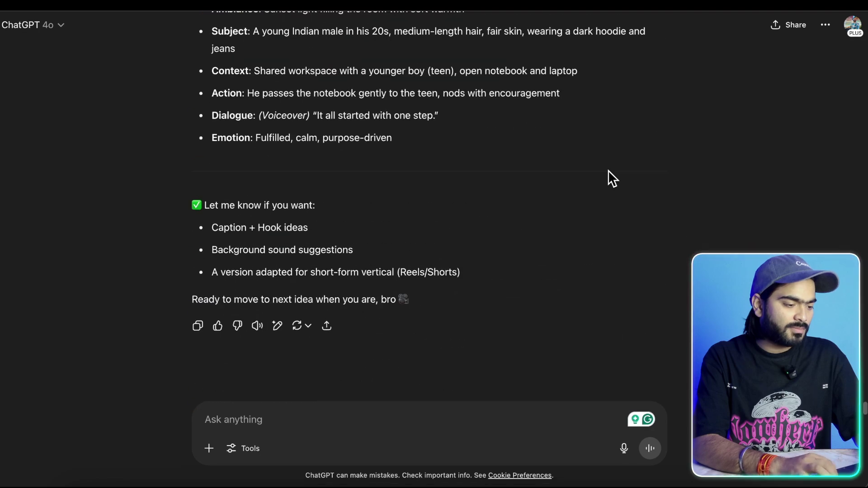
scroll(609, 174, "up", 5)
scroll(608, 175, "up", 2)
scroll(608, 173, "up", 5)
scroll(608, 173, "up", 4)
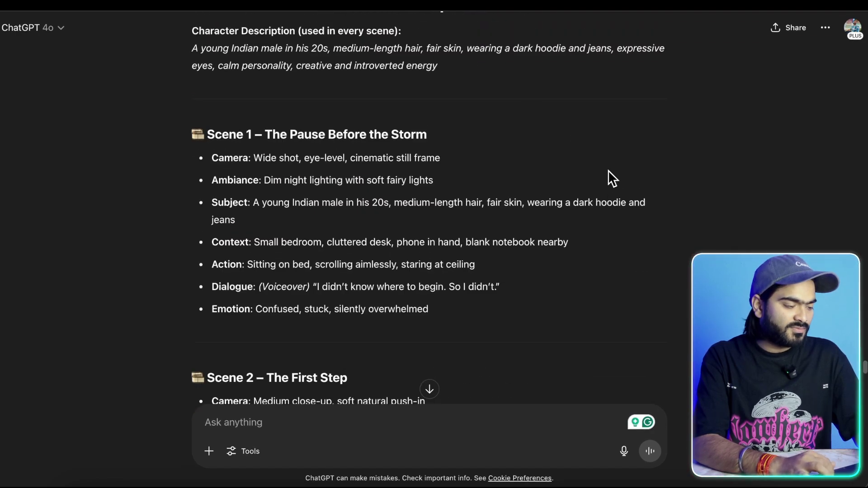
scroll(608, 173, "up", 1)
scroll(608, 171, "down", 2)
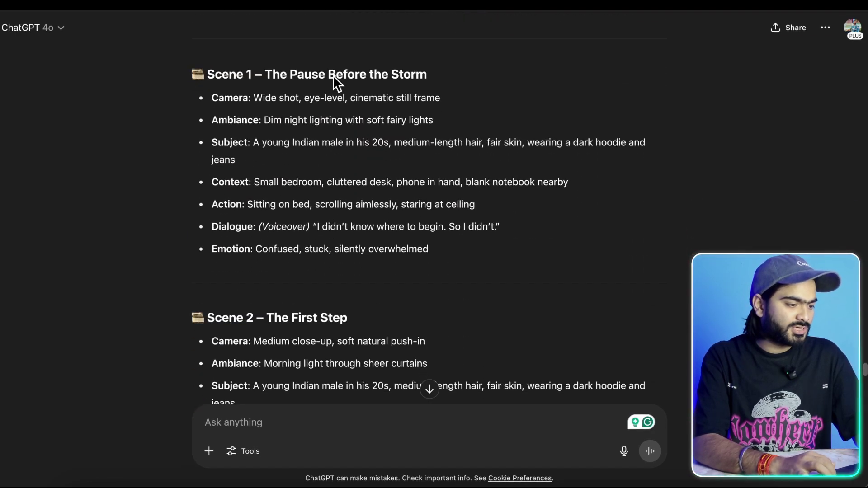
left_click_drag(189, 77, 481, 258)
key("ctrl+c")
left_click(482, 259)
scroll(481, 258, "down", 1)
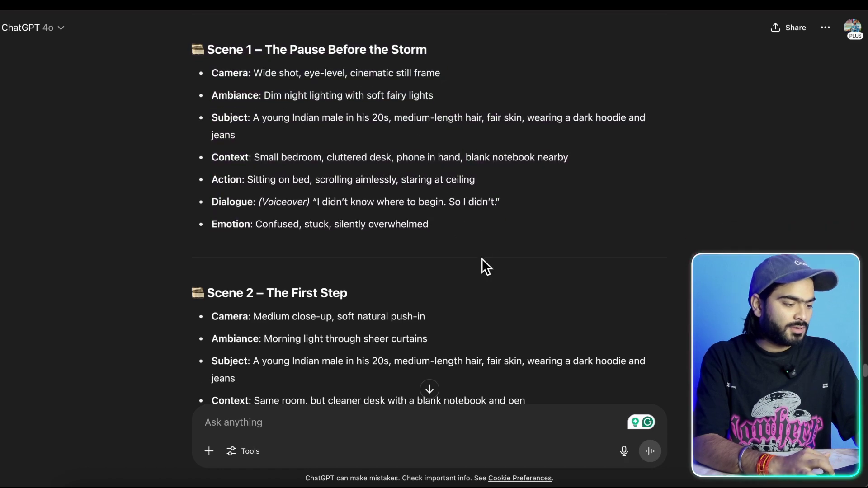
scroll(482, 258, "down", 3)
left_click_drag(179, 139, 519, 341)
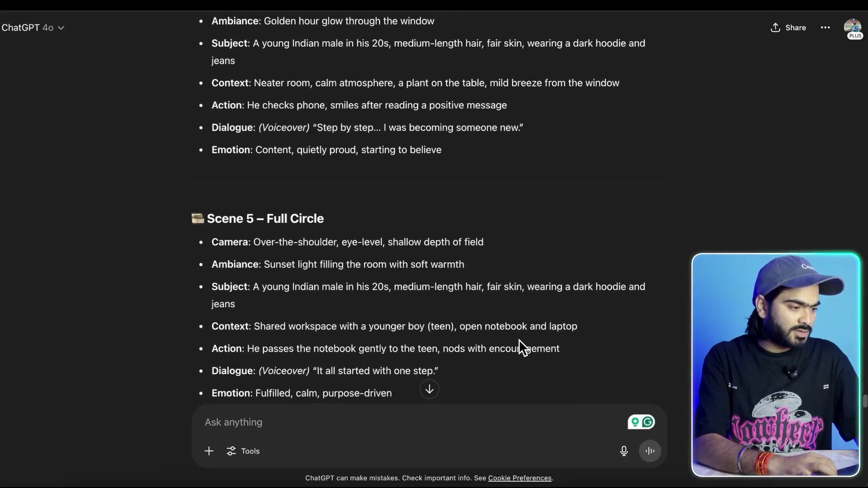
scroll(519, 340, "down", 2)
scroll(519, 340, "up", 4)
scroll(519, 340, "up", 4)
scroll(519, 340, "up", 5)
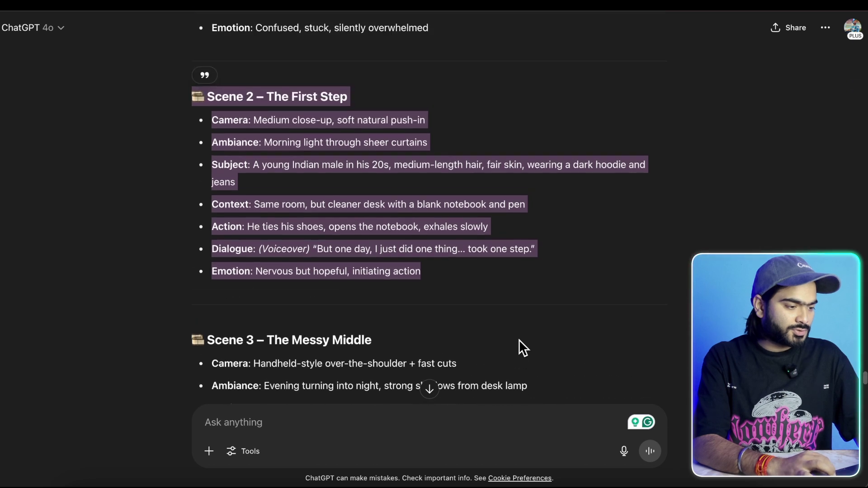
left_click(468, 290)
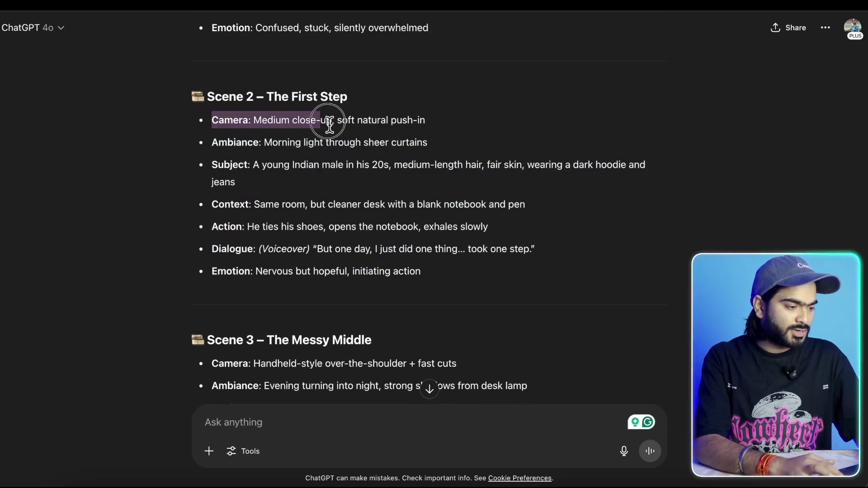
left_click(427, 119)
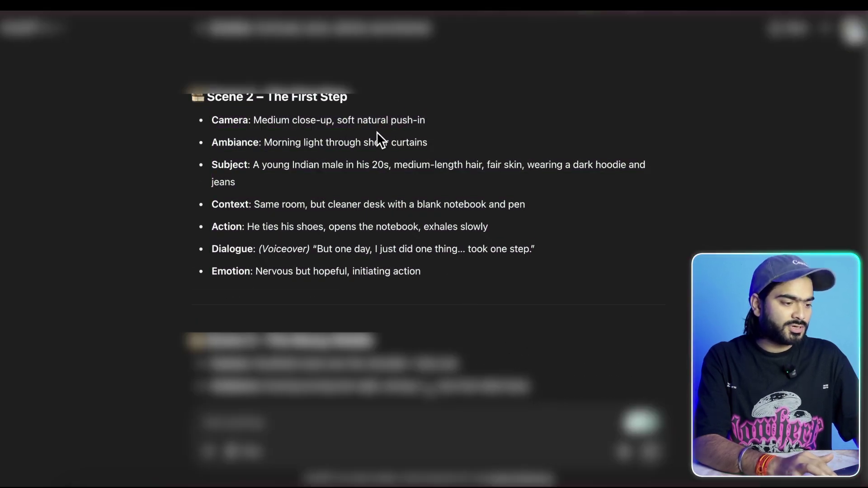
scroll(428, 136, "up", 1)
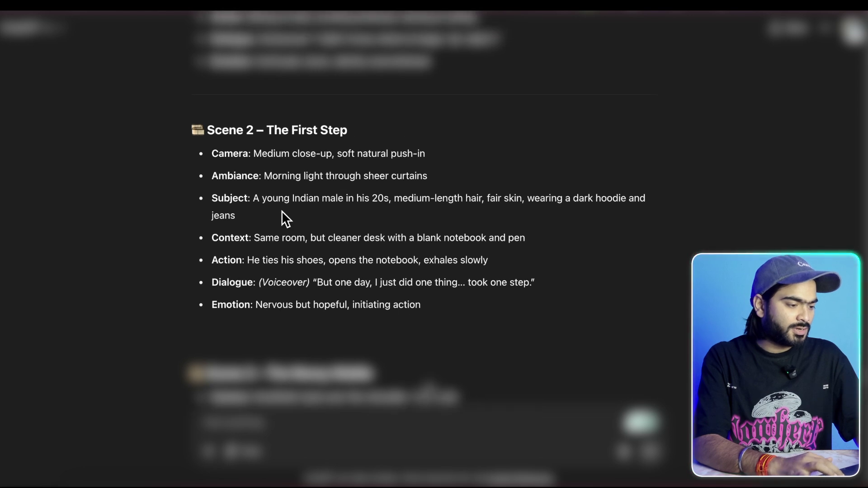
left_click(450, 178)
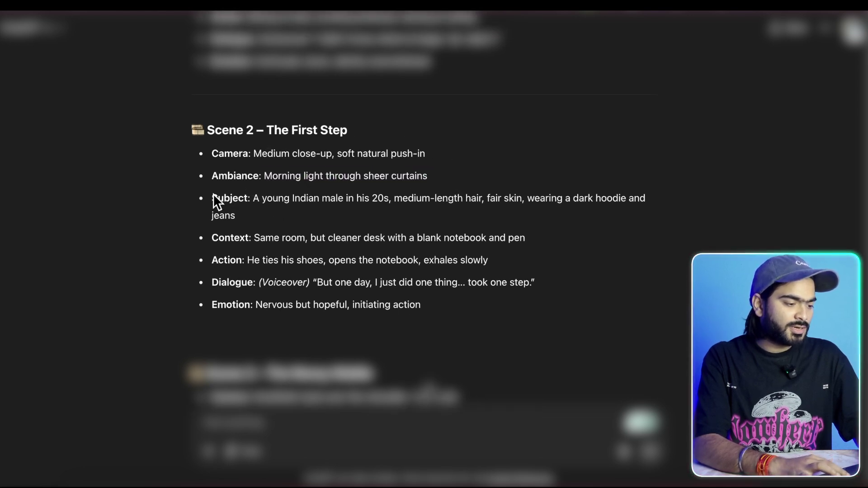
left_click_drag(214, 194, 244, 217)
left_click(244, 216)
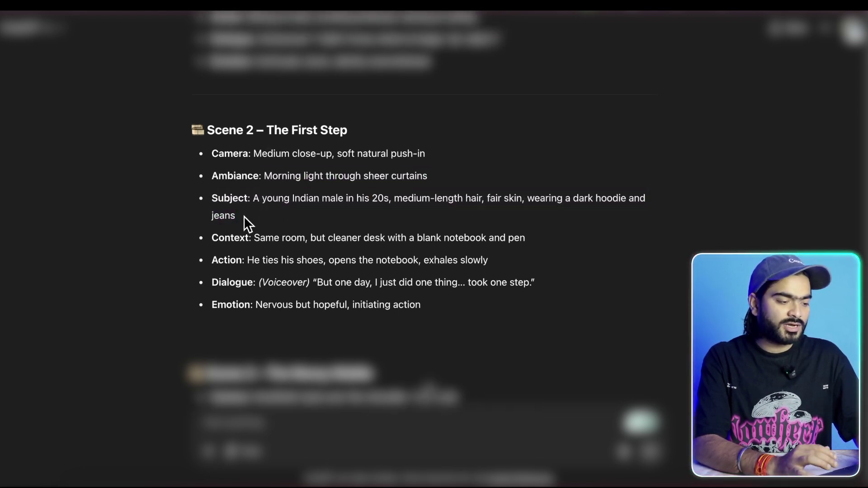
mouse_move(256, 198)
left_mouse_down()
mouse_move(374, 206)
mouse_move(646, 198)
left_mouse_up()
left_click(636, 217)
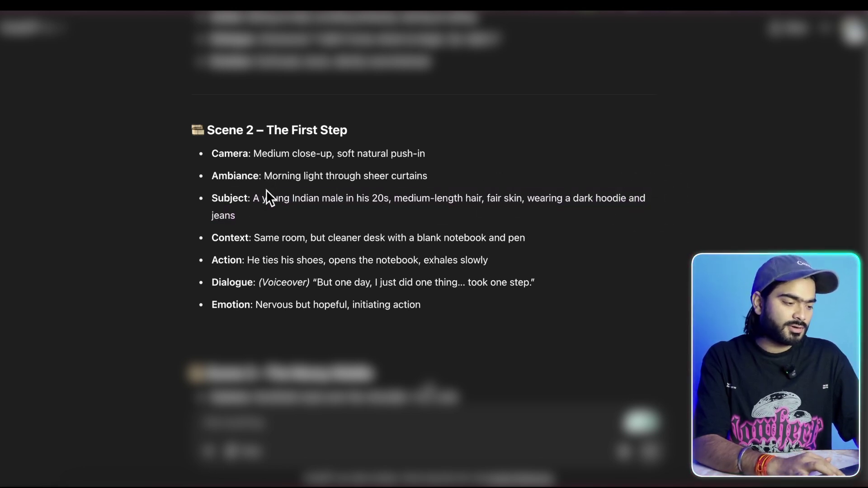
left_click_drag(253, 198, 339, 218)
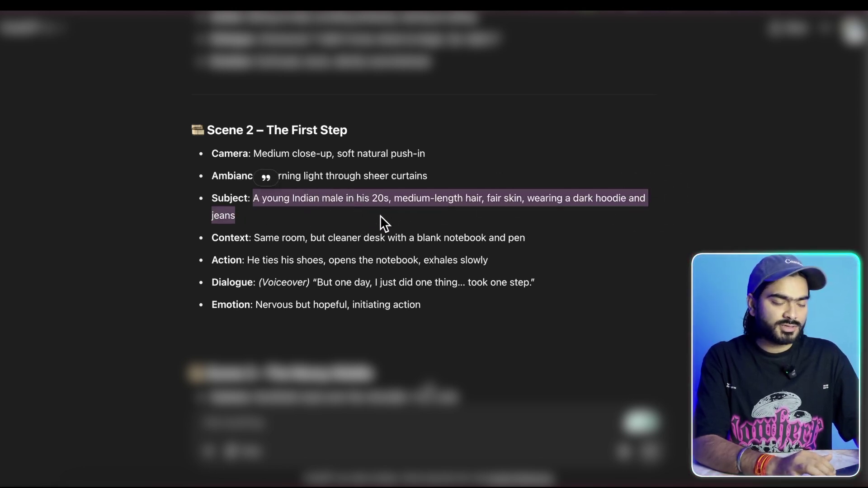
left_click(245, 201)
left_click_drag(254, 199, 469, 201)
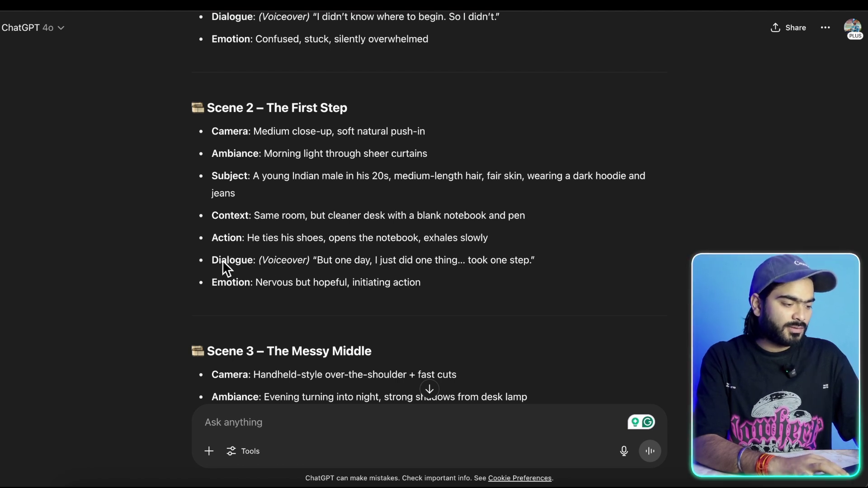
Step: After browsing Scenes 2 and 3, select Scene 1's full prompt from Camera through Emotion
left_click_drag(320, 262, 495, 262)
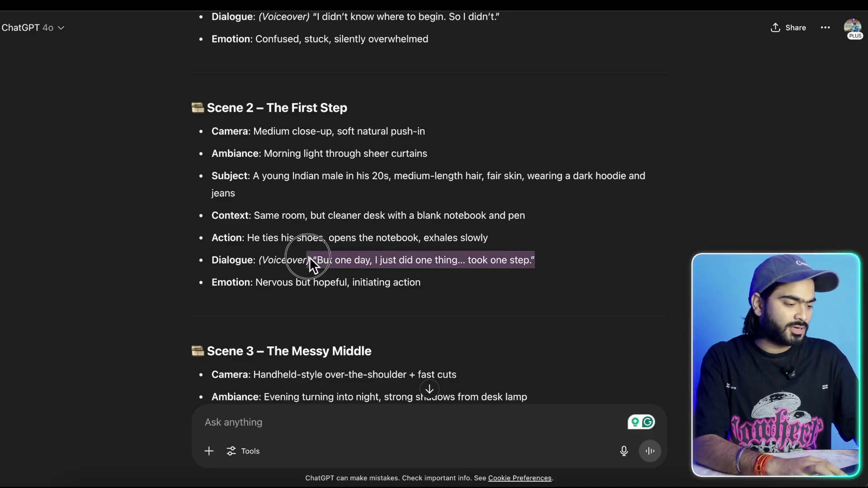
scroll(318, 259, "down", 2)
scroll(318, 259, "up", 5)
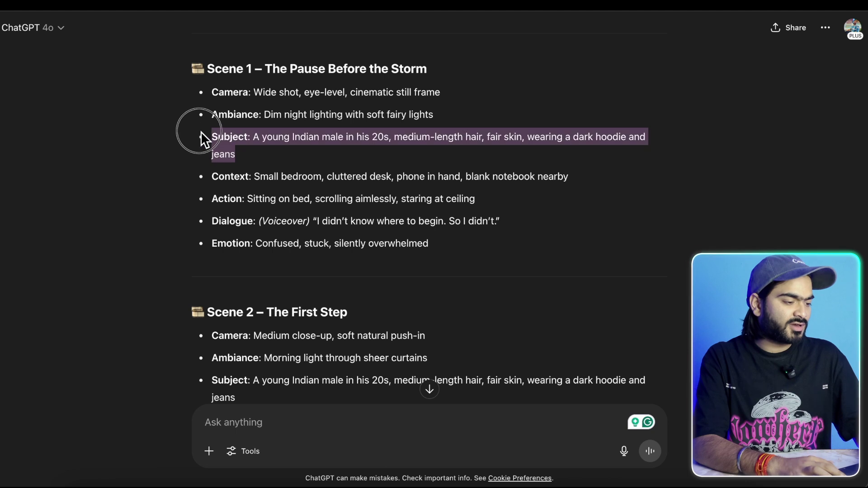
left_click(221, 140)
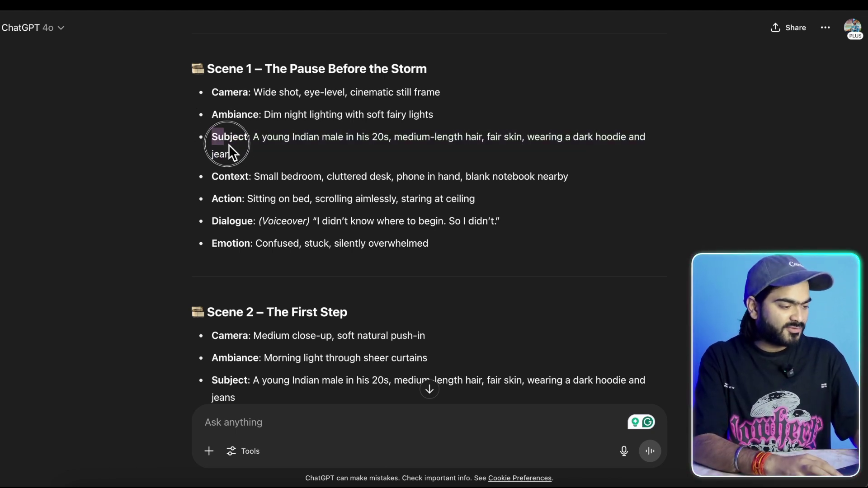
left_click_drag(228, 144, 245, 155)
left_click(256, 136)
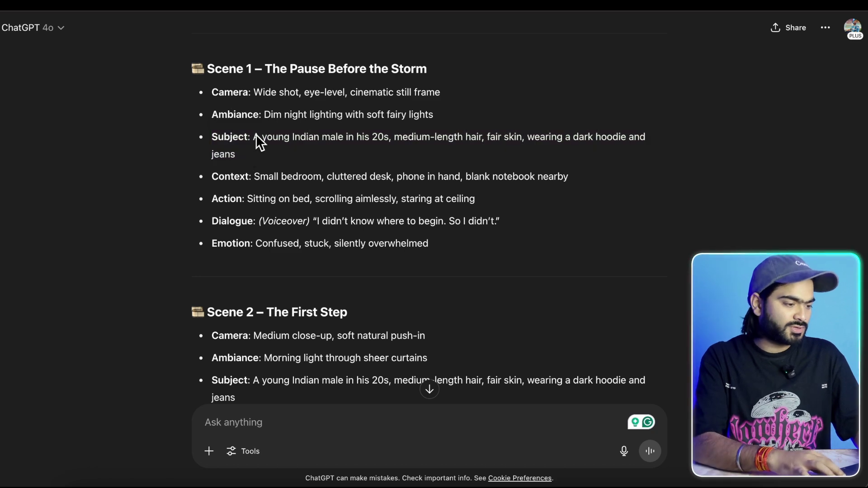
scroll(250, 177, "down", 5)
scroll(251, 171, "down", 1)
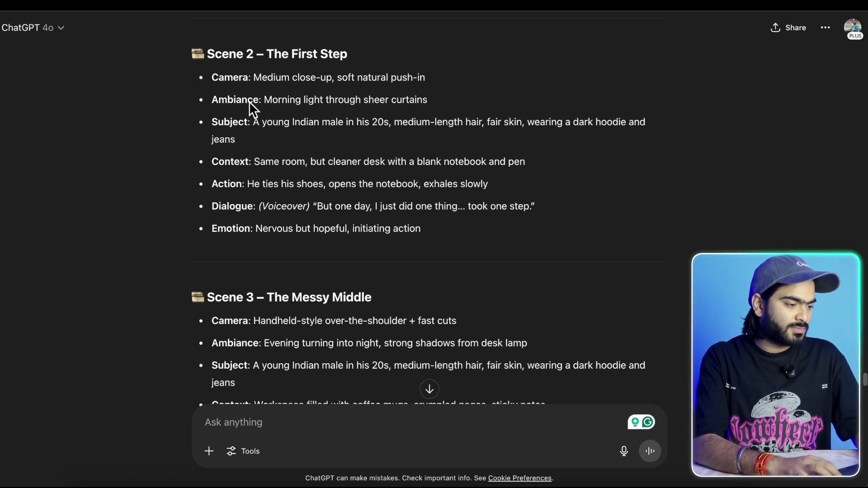
scroll(245, 219, "down", 4)
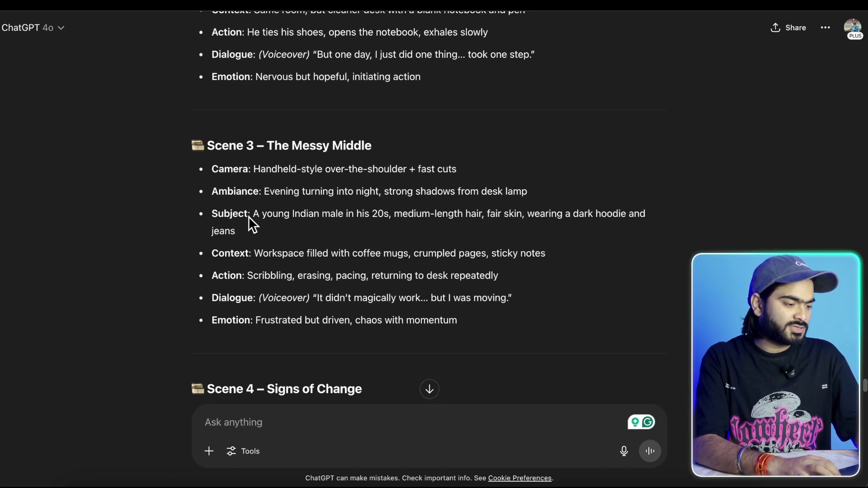
left_click_drag(253, 214, 258, 233)
left_click(257, 228)
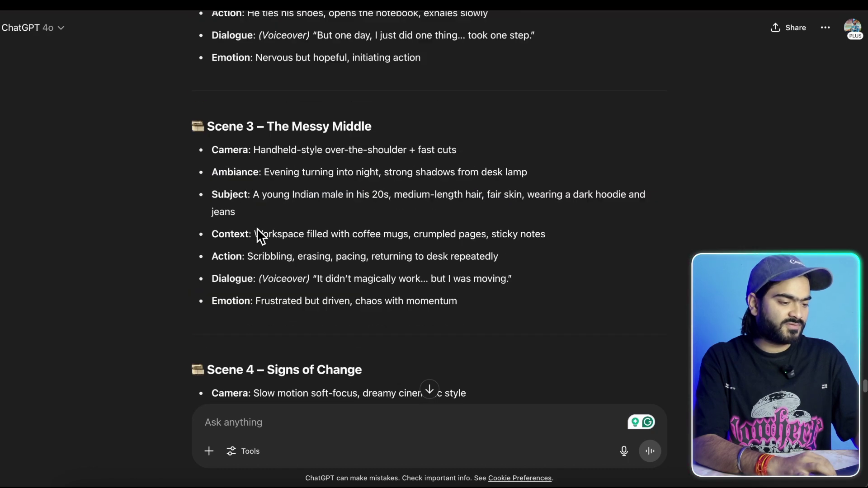
scroll(256, 230, "up", 5)
scroll(257, 230, "up", 3)
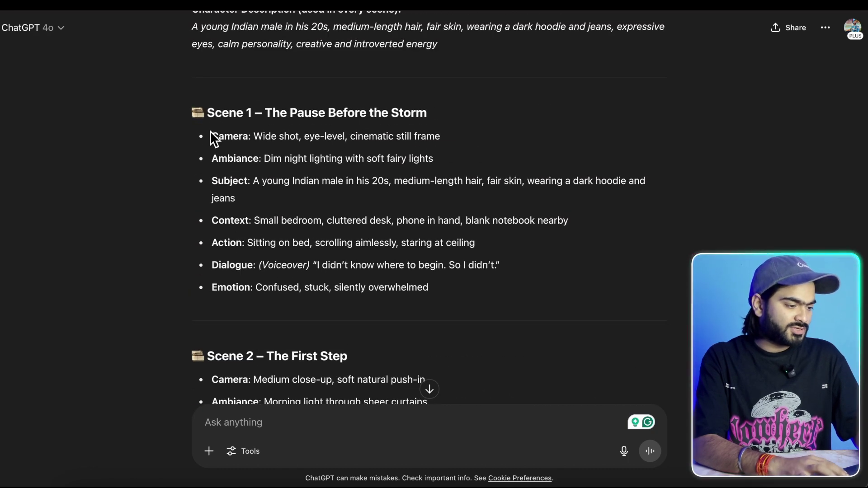
mouse_move(210, 131)
left_mouse_down()
mouse_move(430, 267)
mouse_move(437, 281)
left_mouse_up()
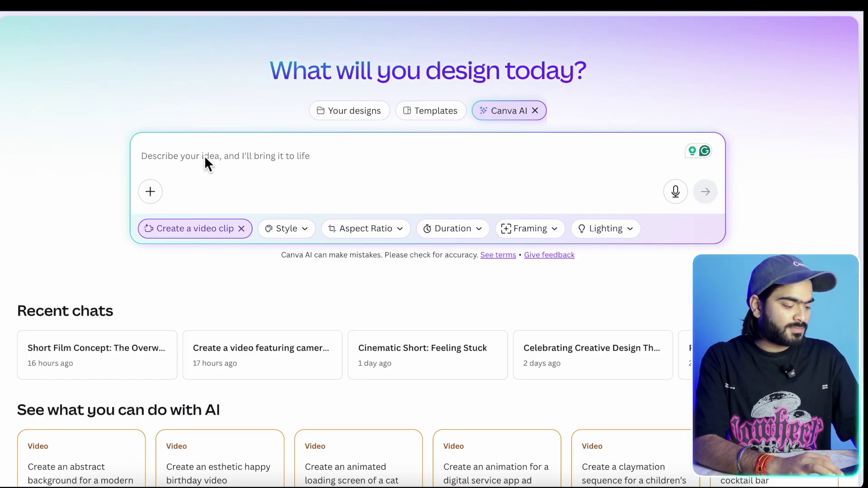
Step: Paste the Scene 1 prompt, choose 16:9 and 8 seconds, and generate the clip
key("ctrl+v")
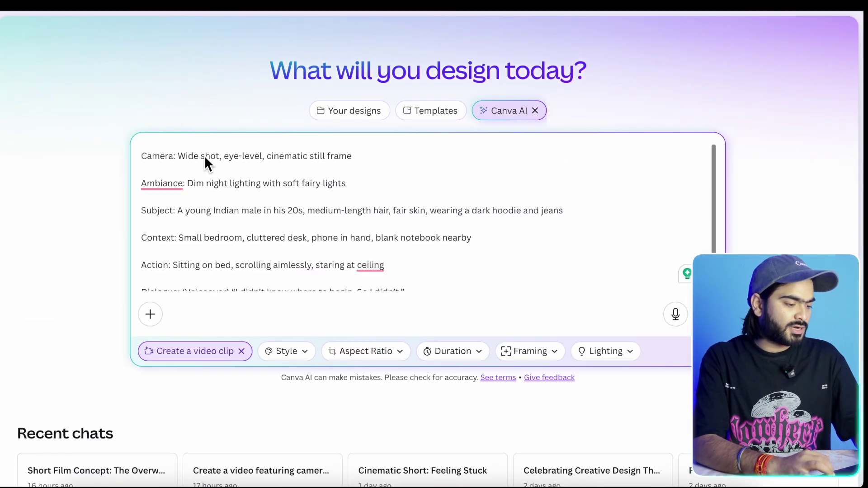
scroll(204, 155, "down", 2)
left_click(367, 352)
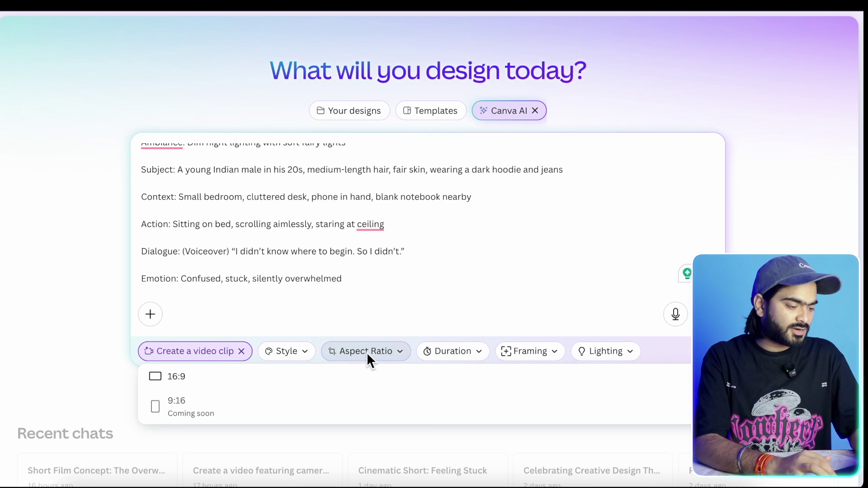
left_click(247, 381)
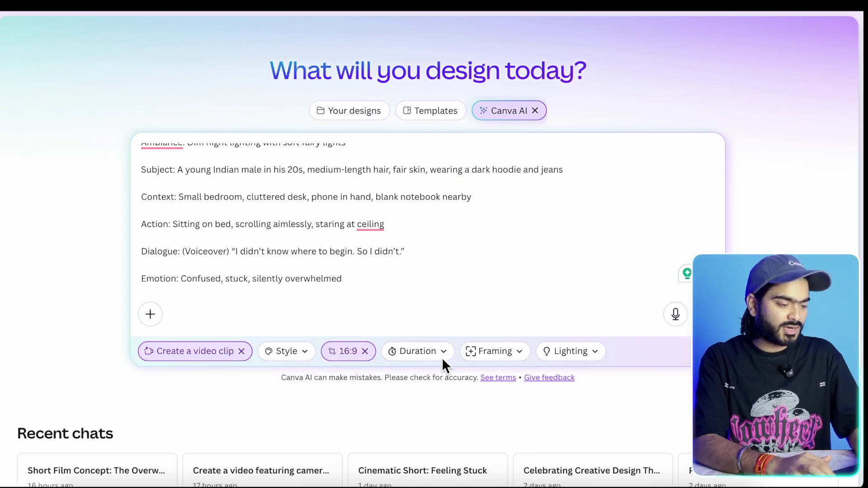
left_click(421, 354)
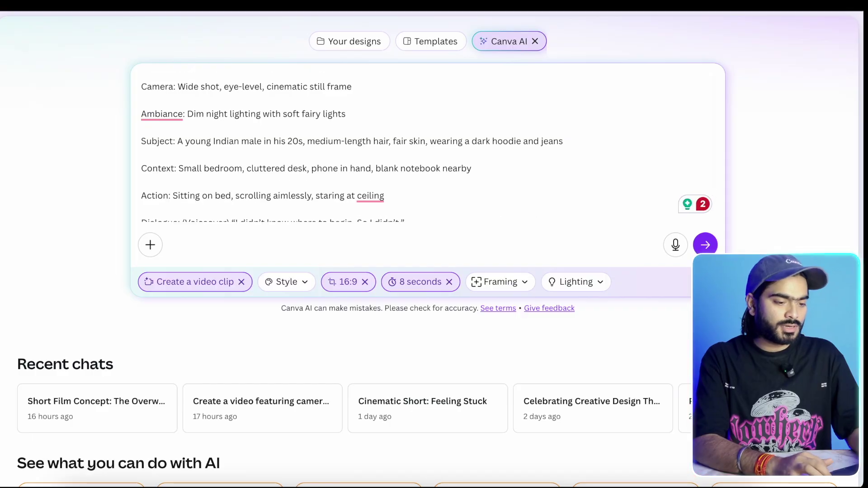
left_click(705, 246)
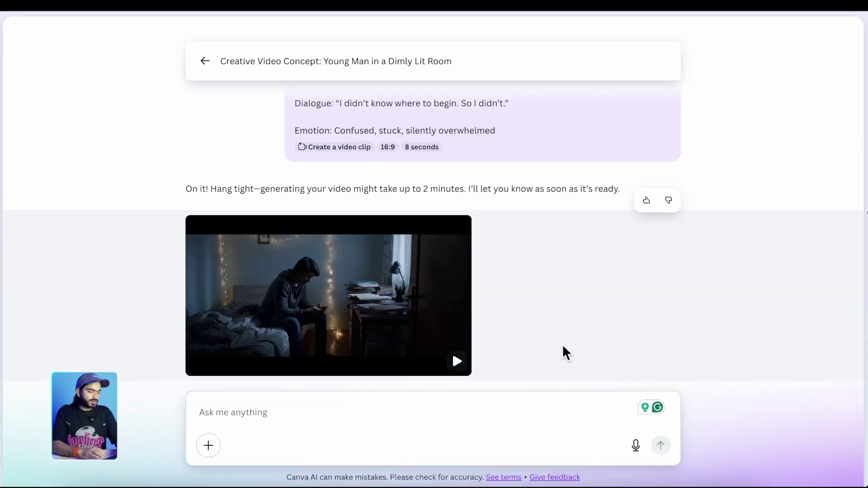
left_click(310, 288)
left_click(582, 276)
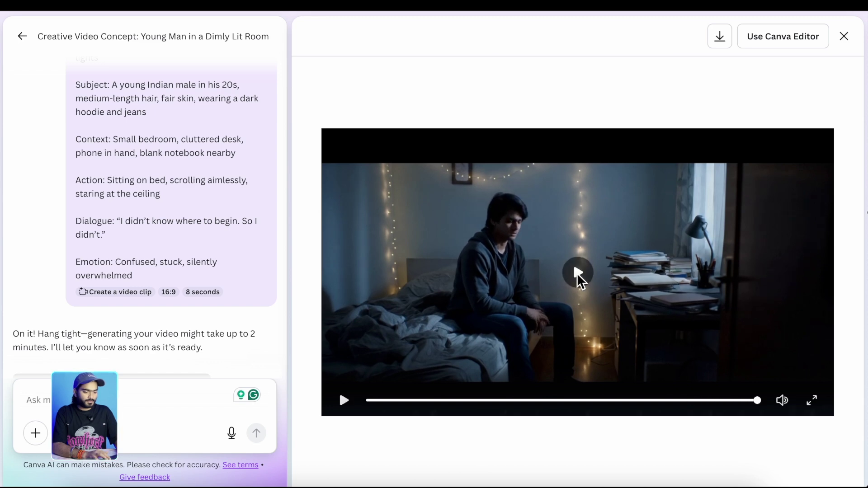
left_click(577, 274)
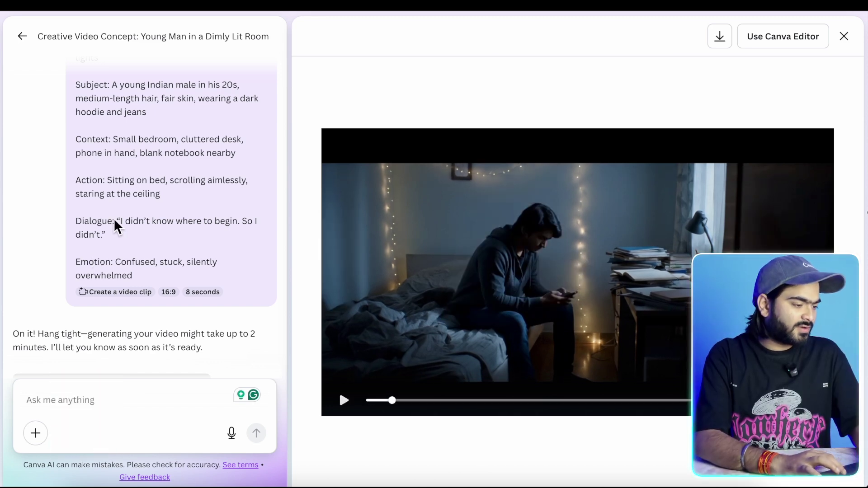
left_click_drag(119, 221, 123, 238)
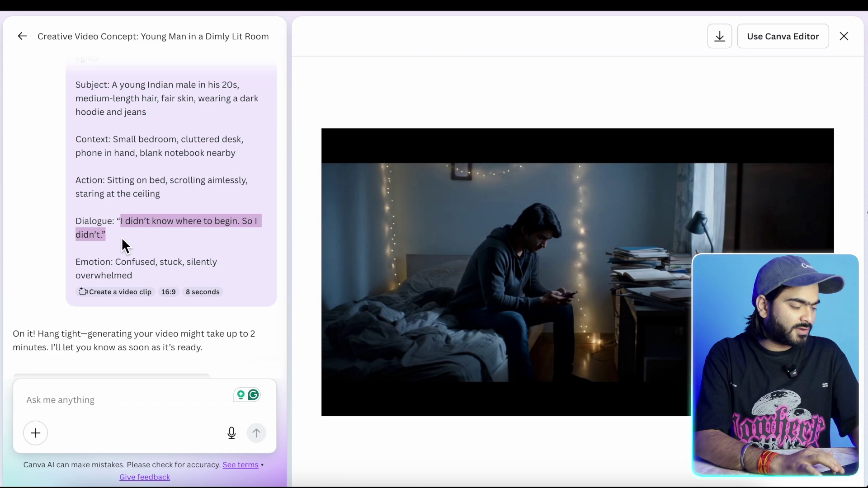
scroll(123, 244, "up", 1)
scroll(120, 239, "up", 1)
scroll(119, 235, "up", 1)
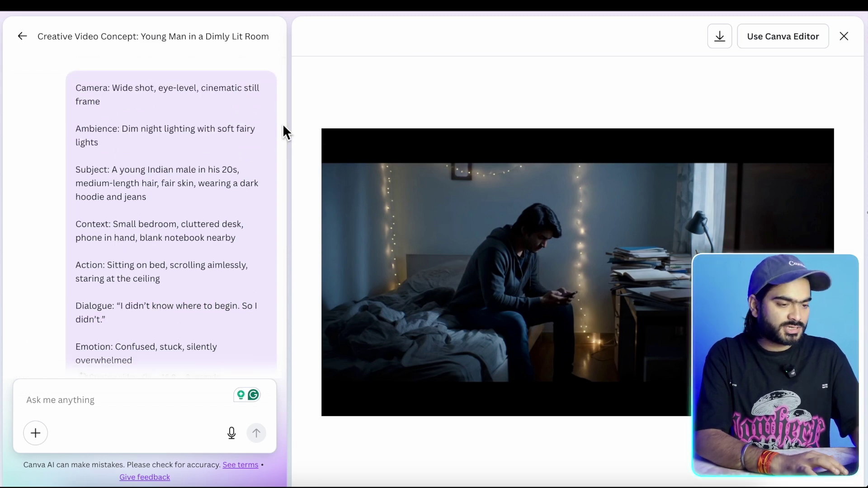
left_click(844, 35)
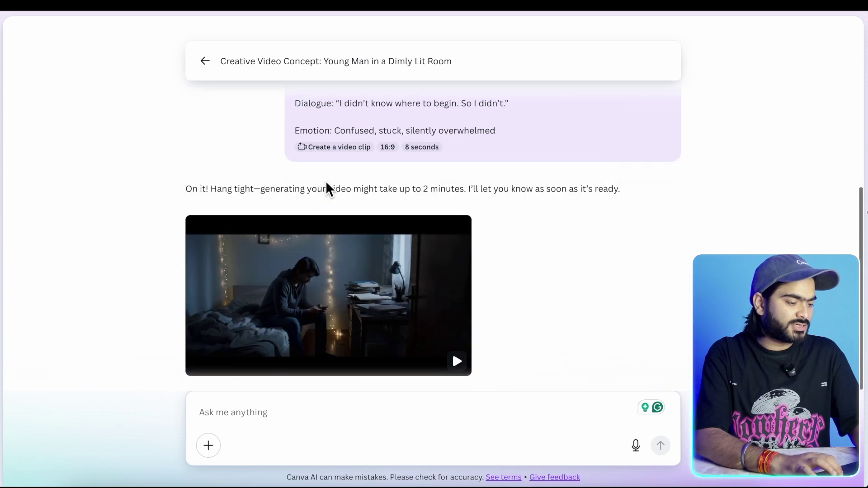
Step: Copy the Scene 2 prompt from ChatGPT and paste it into Canva's message box
key("super+Tab")
scroll(312, 238, "down", 2)
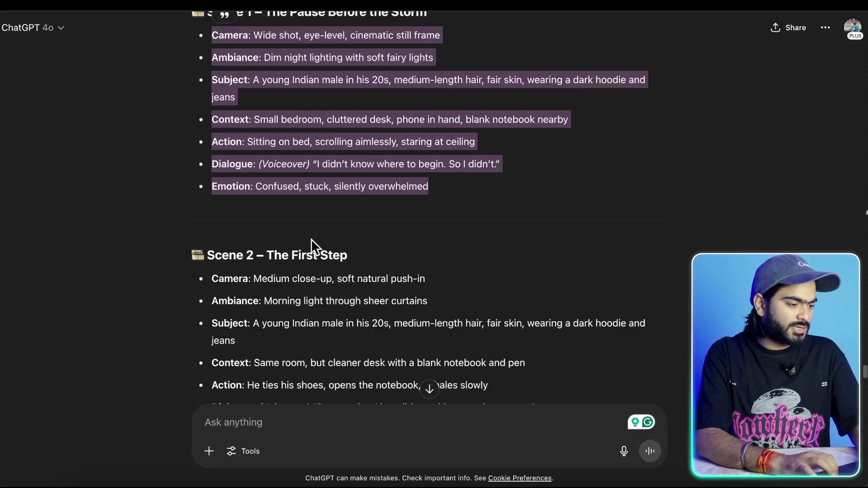
scroll(312, 239, "down", 2)
scroll(311, 239, "down", 1)
left_click_drag(213, 179, 448, 335)
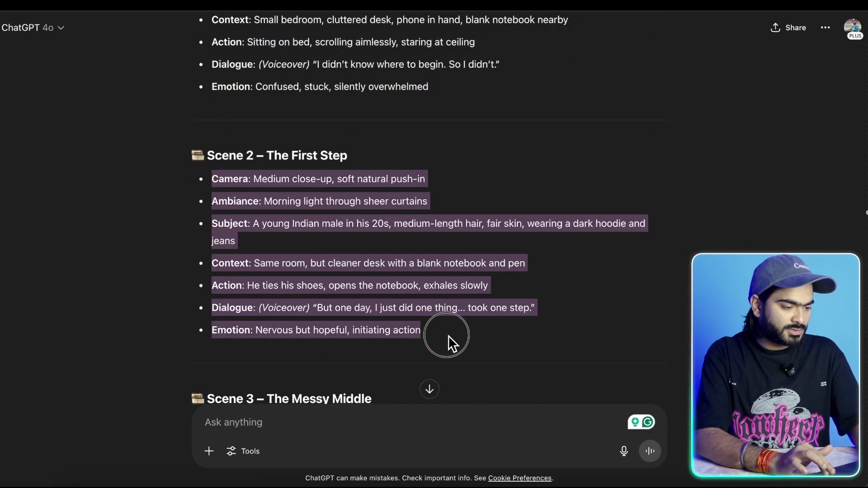
key("ctrl+c")
key("super+Tab")
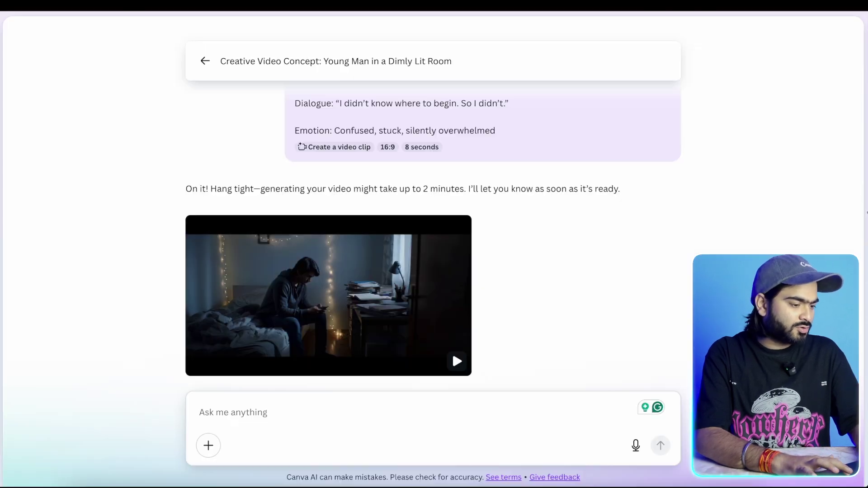
left_click(280, 416)
key("ctrl+v")
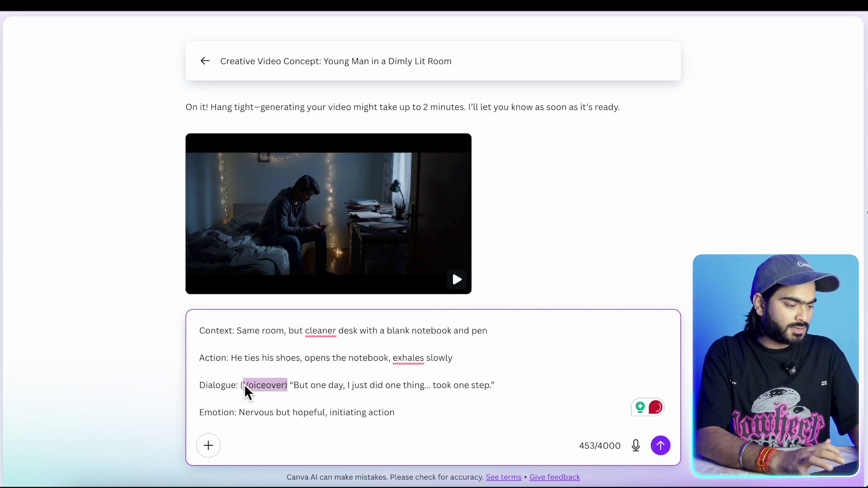
Step: Delete the '(Voiceover)' tag, add 'a' and 'and exhales' fixes, and submit the prompt
key("BackSpace")
key("BackSpace")
key("BackSpace")
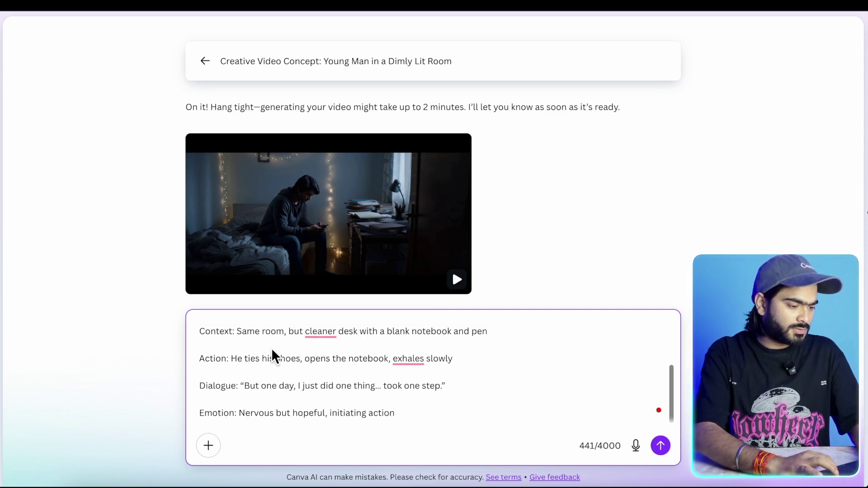
scroll(298, 354, "up", 1)
left_click(322, 381)
type("a")
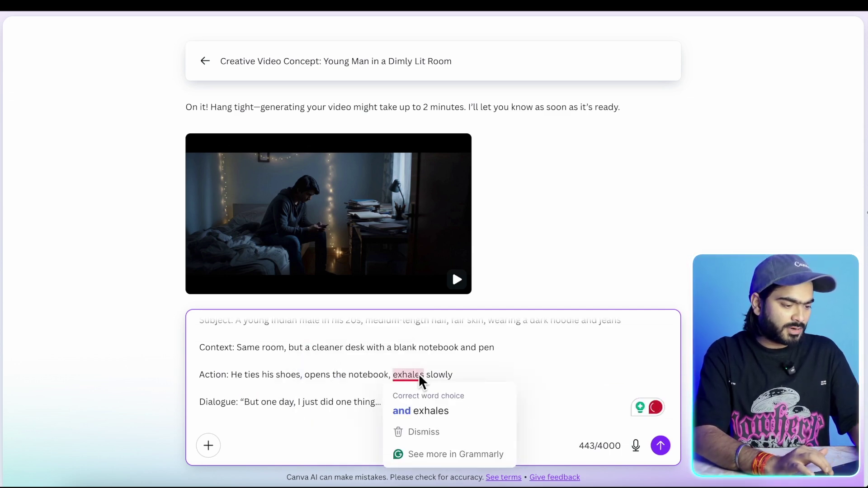
left_click(420, 410)
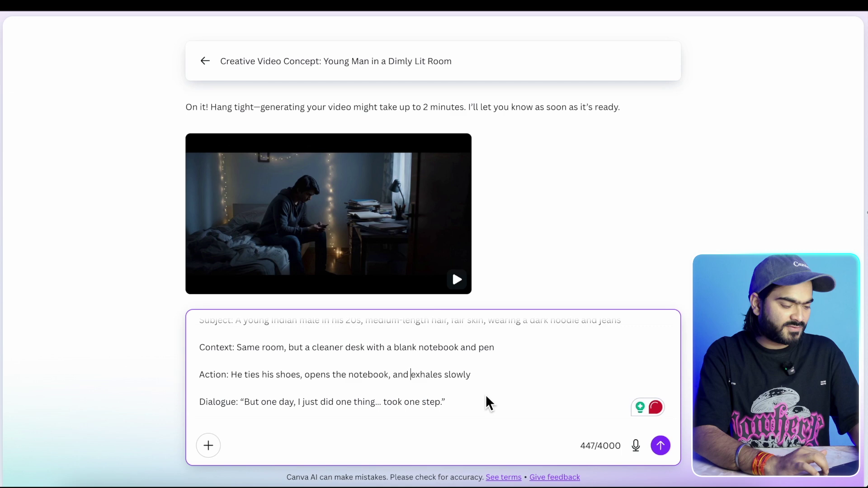
left_click(660, 447)
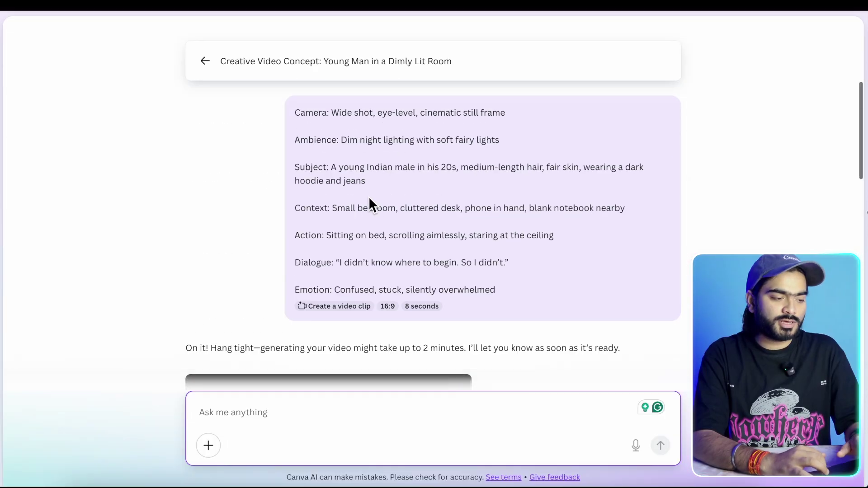
scroll(368, 196, "down", 5)
scroll(370, 205, "down", 2)
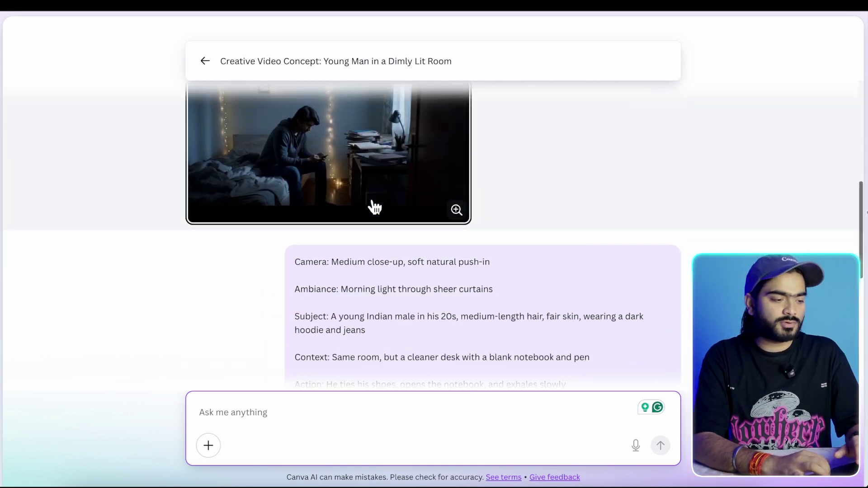
scroll(372, 206, "down", 3)
scroll(370, 204, "down", 1)
scroll(370, 204, "down", 2)
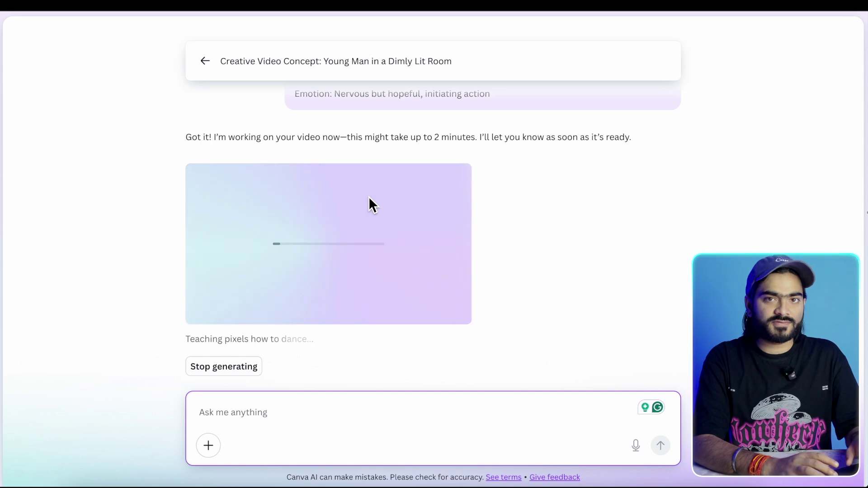
scroll(370, 199, "up", 1)
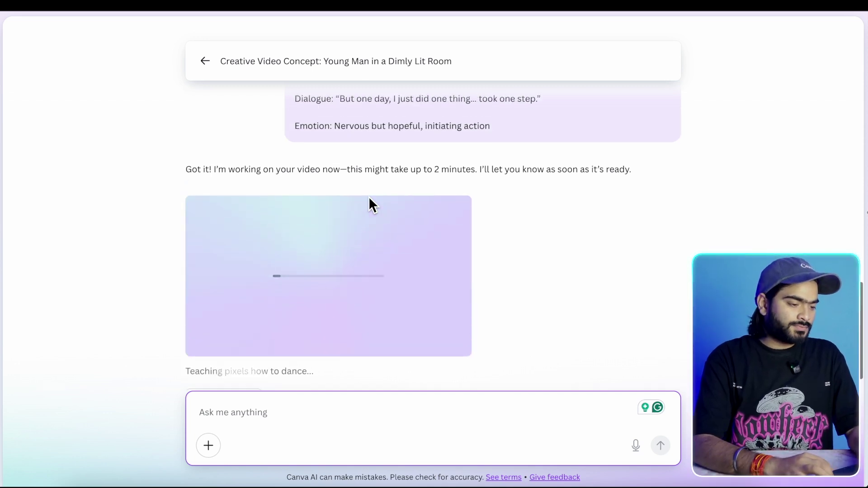
scroll(369, 198, "up", 2)
scroll(369, 198, "up", 1)
scroll(369, 199, "up", 1)
scroll(369, 199, "up", 1)
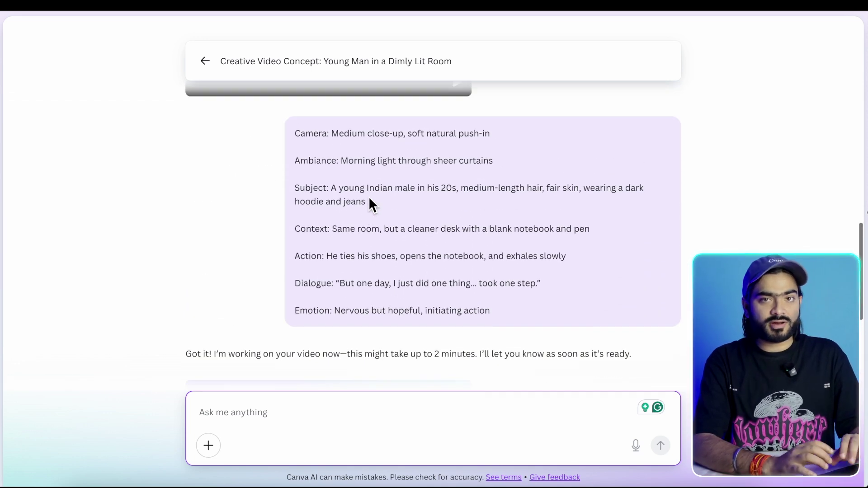
scroll(368, 196, "up", 5)
scroll(368, 204, "up", 2)
Step: Check the upcoming Scene 3 in ChatGPT while the Scene 2 clip generates, then return
key("super+Tab")
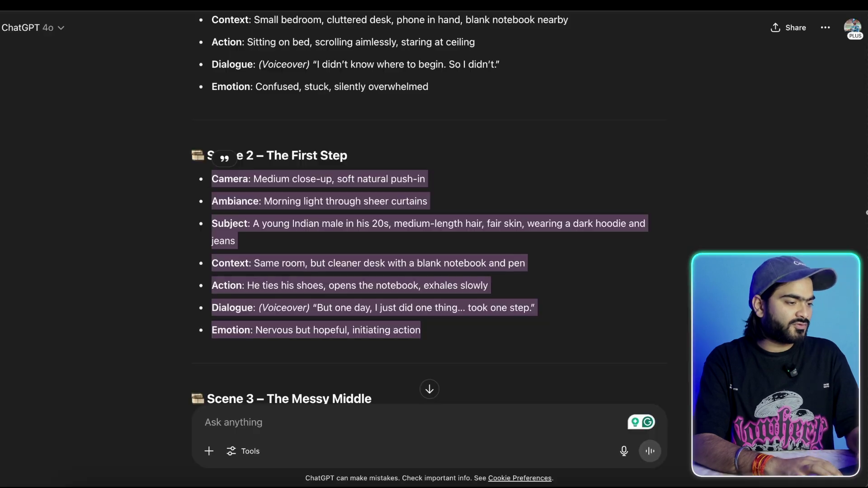
scroll(301, 285, "down", 3)
scroll(300, 228, "down", 2)
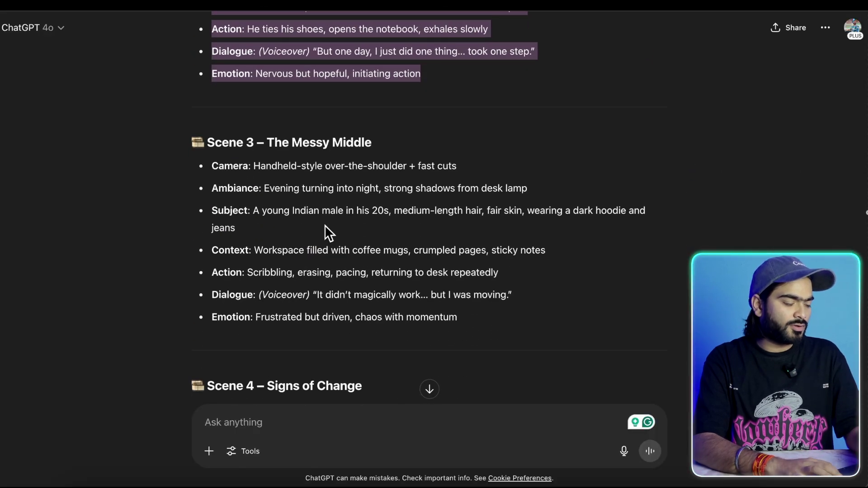
key("super+Tab")
scroll(345, 291, "down", 1)
scroll(345, 291, "down", 4)
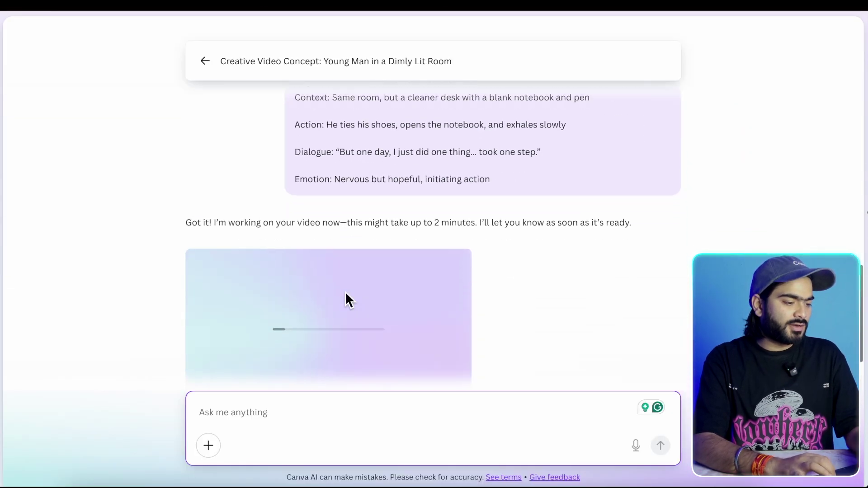
scroll(345, 291, "down", 1)
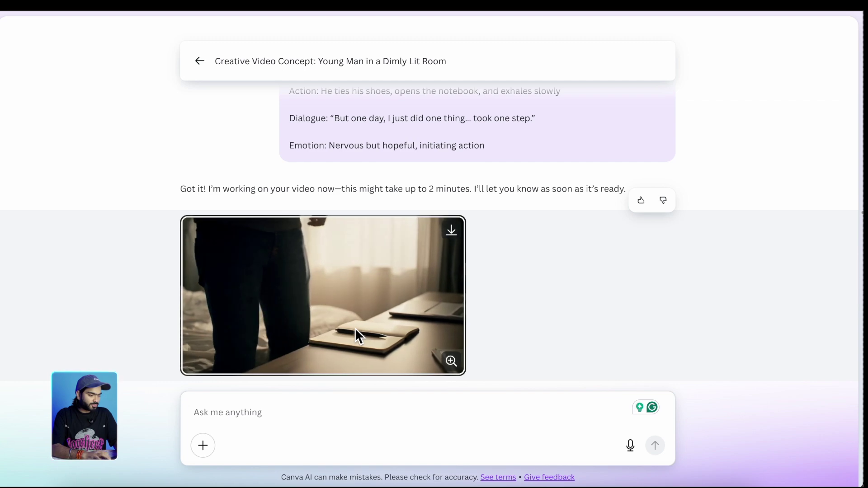
Step: Play and pause the morning-light Scene 2 clip, then open and pause the bedroom Scene 1 clip
left_click(355, 316)
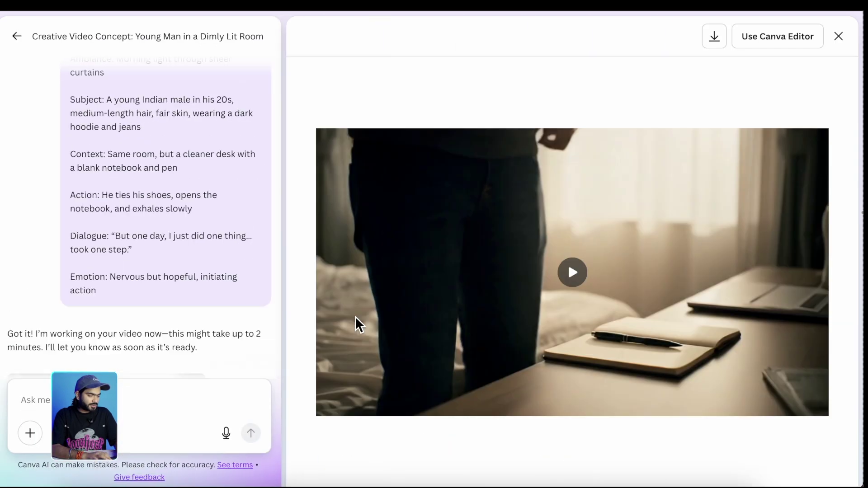
scroll(156, 223, "up", 1)
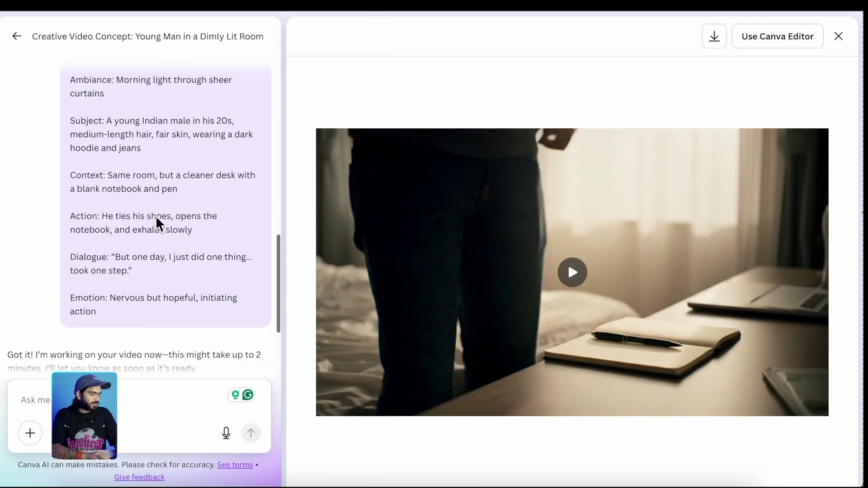
scroll(156, 222, "up", 2)
scroll(155, 217, "down", 1)
scroll(179, 221, "down", 2)
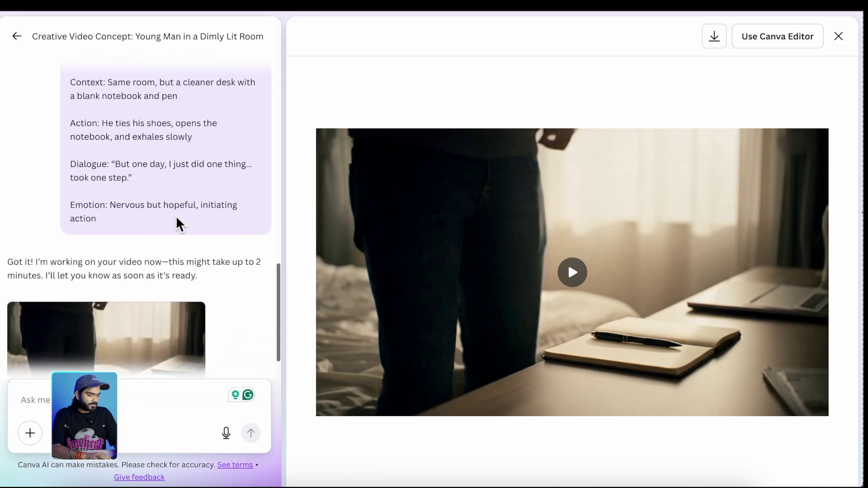
left_click(570, 279)
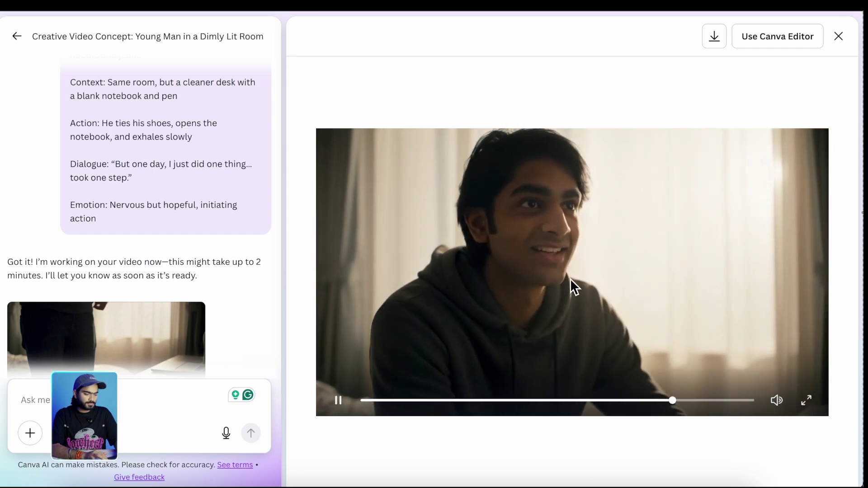
left_click(571, 268)
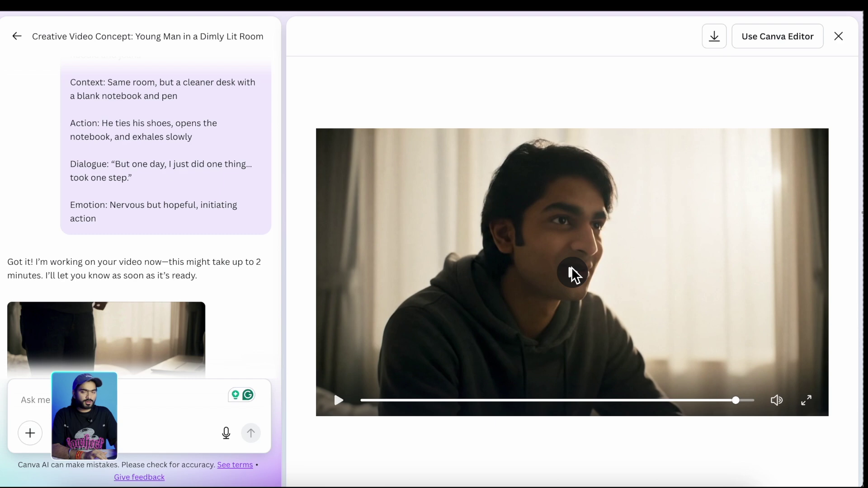
scroll(145, 257, "up", 1)
scroll(145, 258, "up", 5)
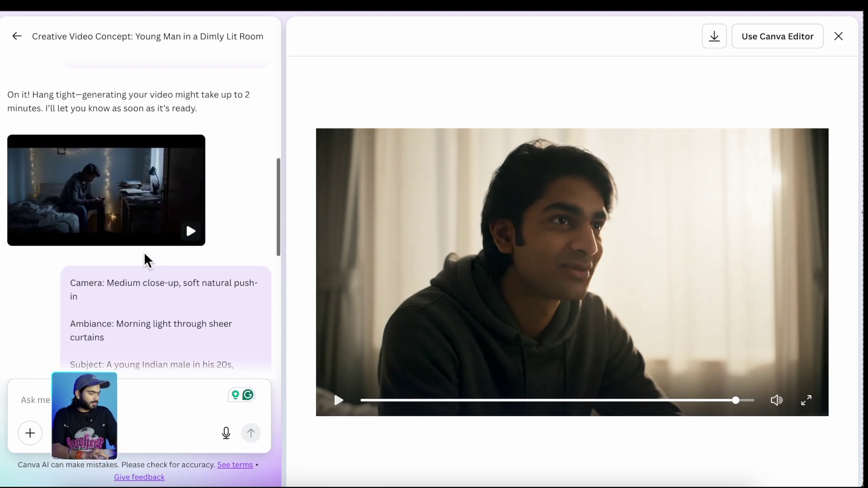
scroll(135, 252, "up", 1)
left_click(110, 236)
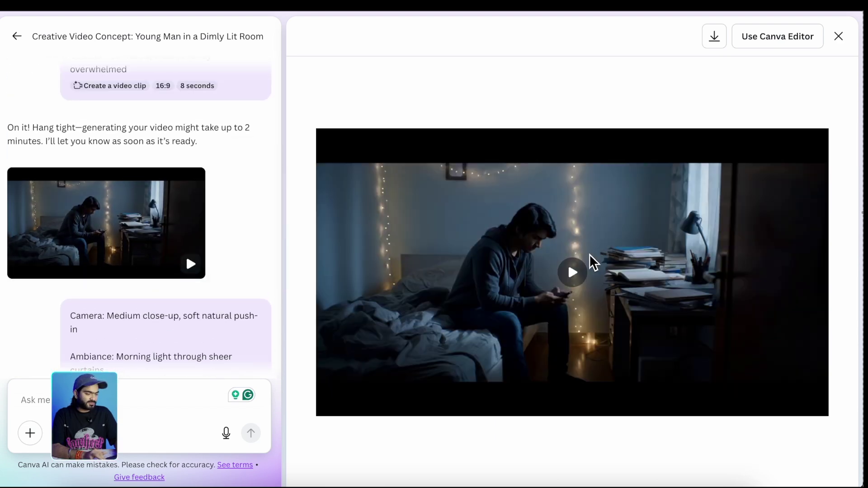
left_click(576, 275)
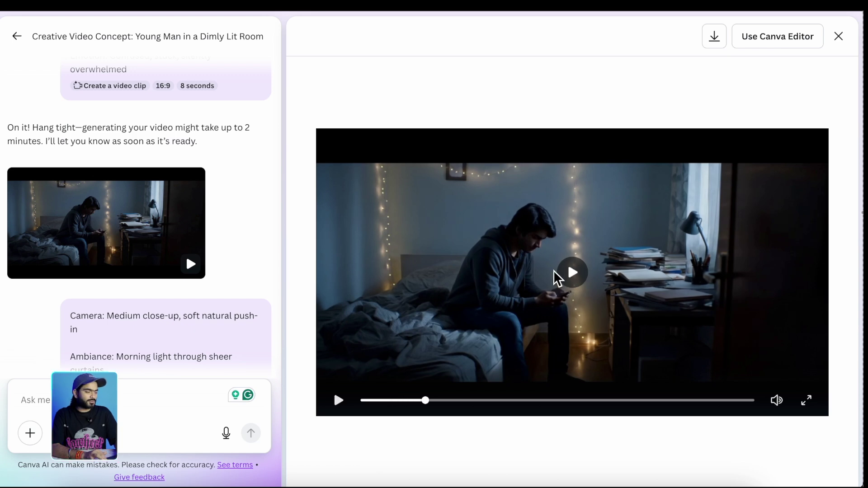
scroll(155, 300, "down", 1)
scroll(155, 303, "down", 4)
scroll(159, 305, "up", 3)
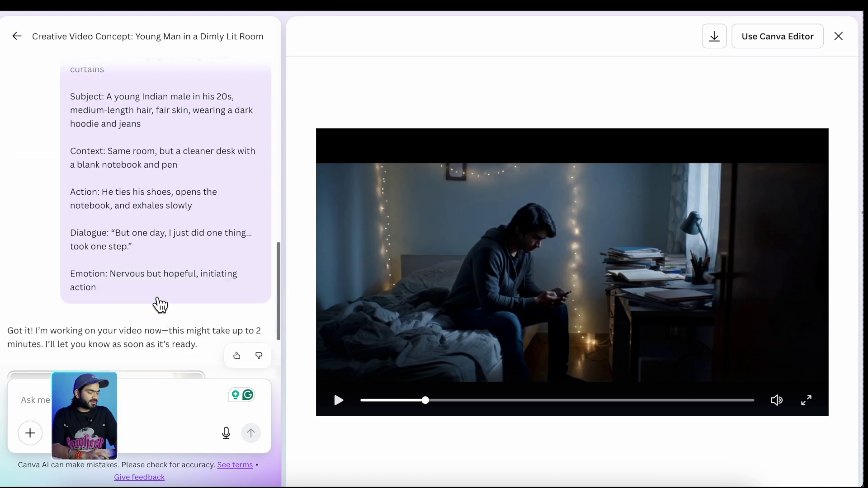
scroll(156, 299, "up", 5)
scroll(155, 298, "down", 3)
scroll(155, 299, "down", 5)
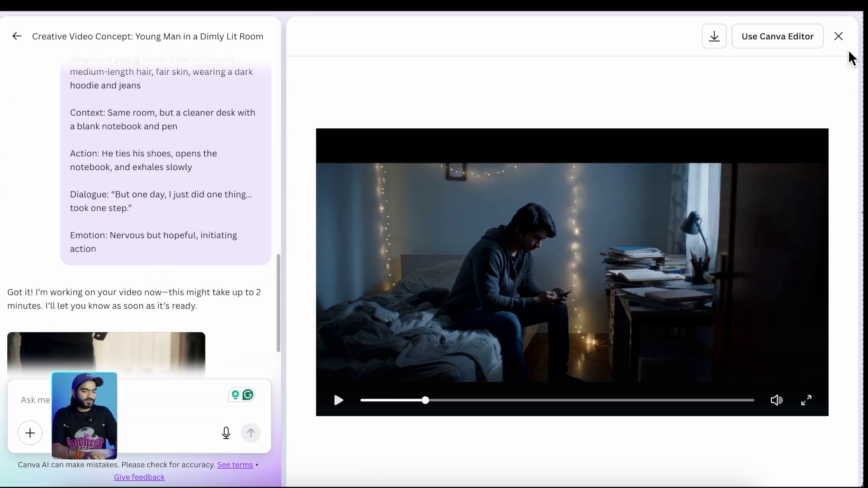
Step: Close the video viewer with its top-right X
left_click(838, 36)
scroll(351, 241, "up", 3)
scroll(352, 240, "up", 3)
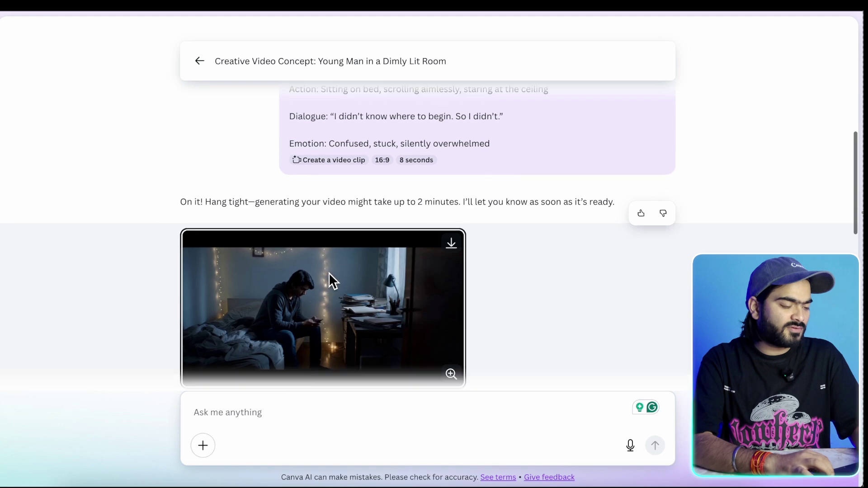
scroll(329, 273, "up", 2)
scroll(393, 271, "down", 1)
scroll(367, 290, "down", 1)
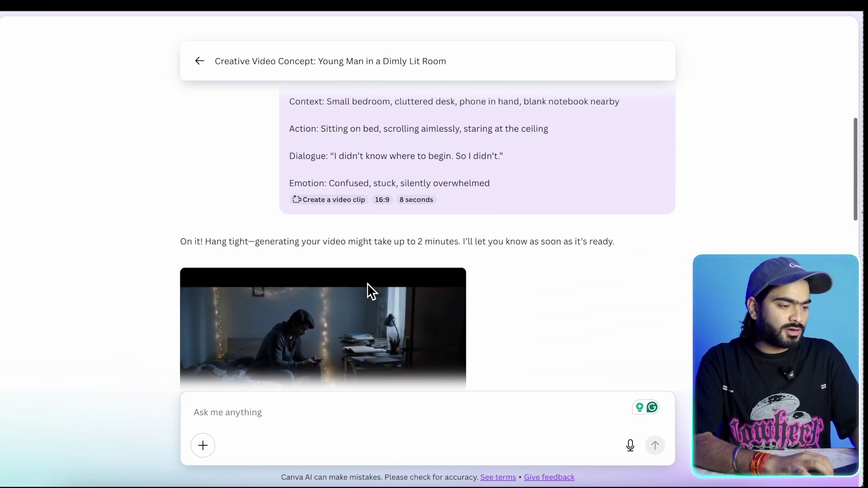
scroll(367, 290, "down", 1)
scroll(367, 290, "down", 1)
scroll(367, 290, "up", 1)
scroll(364, 291, "up", 3)
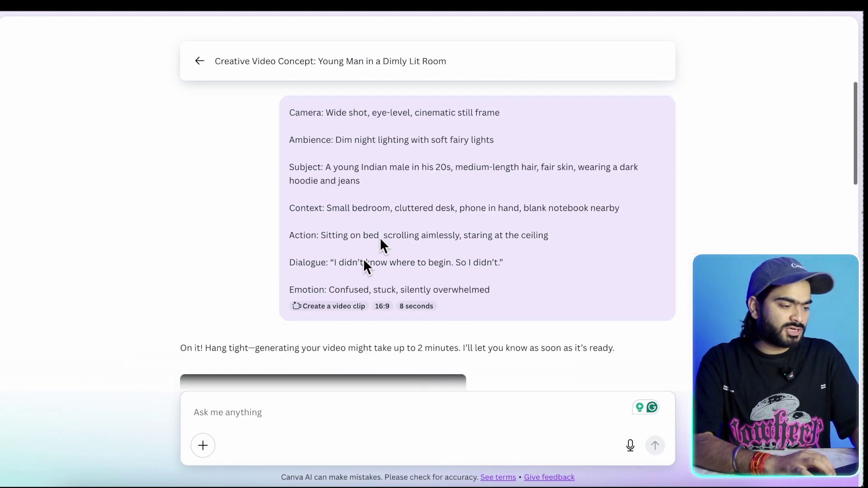
scroll(374, 252, "down", 4)
scroll(333, 268, "down", 7)
scroll(333, 272, "down", 1)
scroll(343, 312, "down", 1)
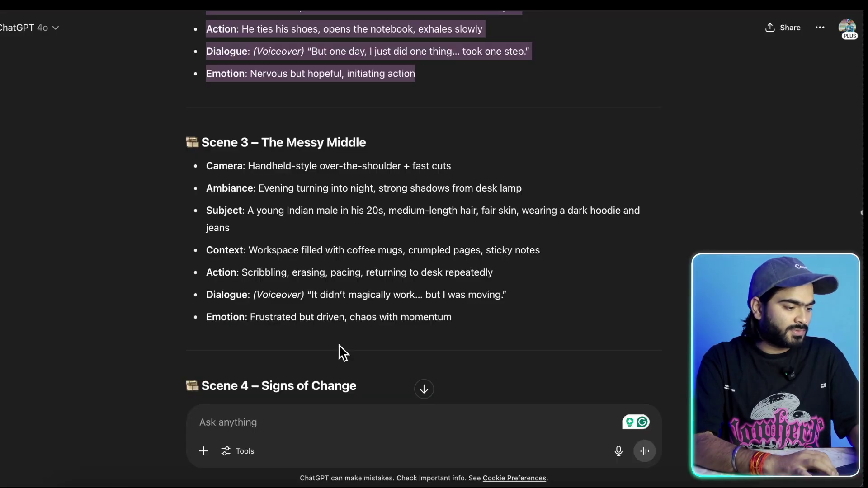
scroll(339, 344, "down", 1)
Step: Select the Scene 3 'Messy Middle' prompt in ChatGPT, then paste it into Canva AI and send it
left_click_drag(207, 137, 450, 306)
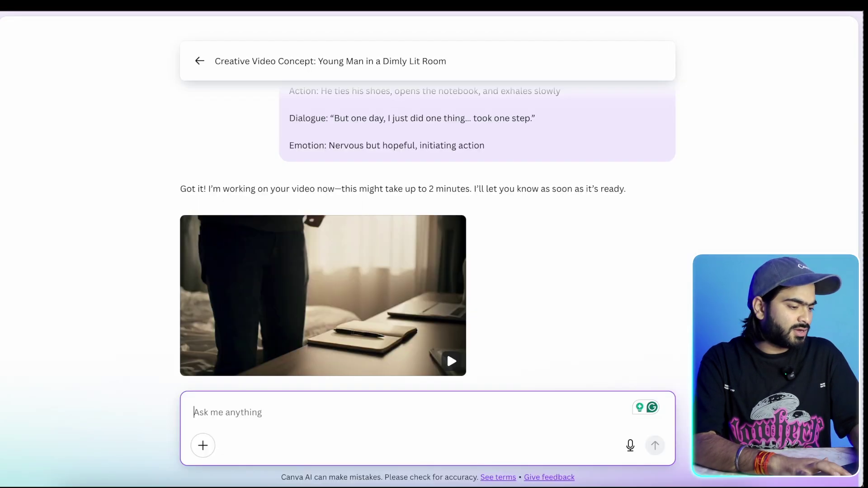
key("ctrl+v")
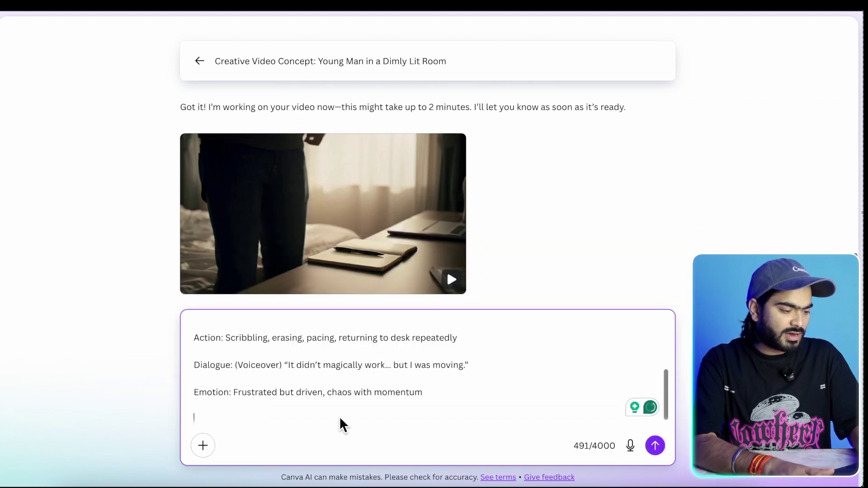
key("Return")
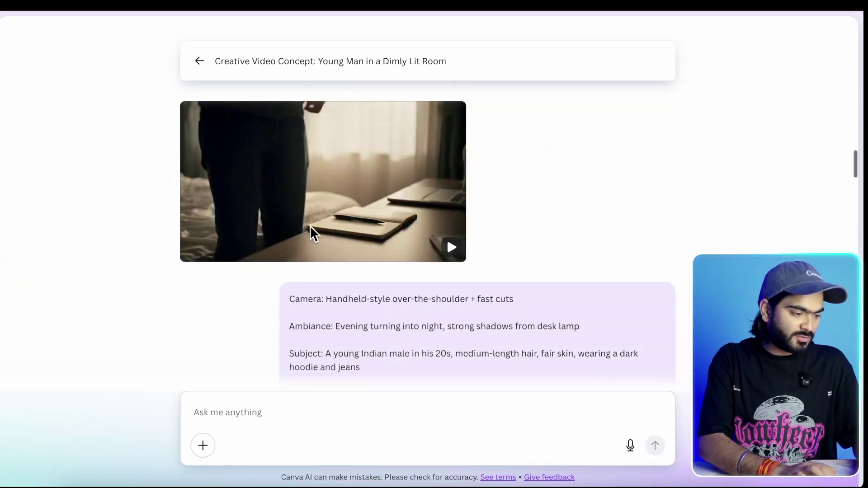
scroll(328, 156, "down", 2)
scroll(328, 155, "down", 3)
scroll(330, 163, "down", 3)
scroll(318, 196, "down", 1)
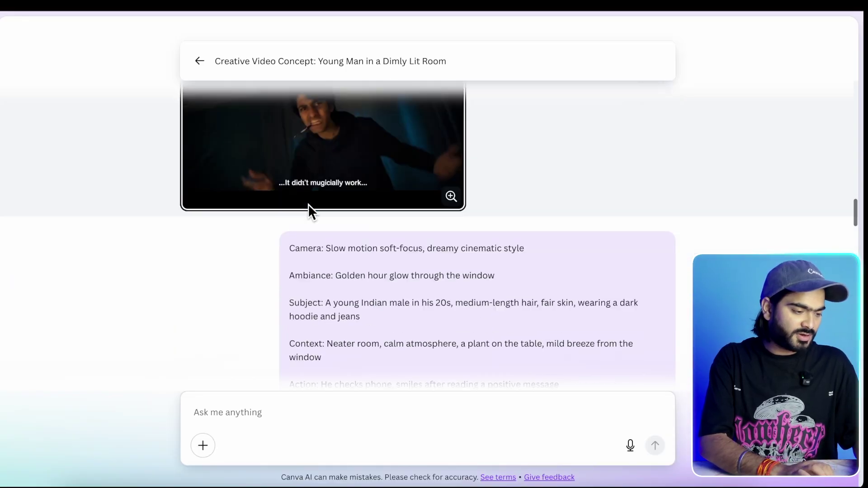
scroll(311, 210, "down", 5)
scroll(297, 225, "down", 5)
scroll(296, 224, "down", 1)
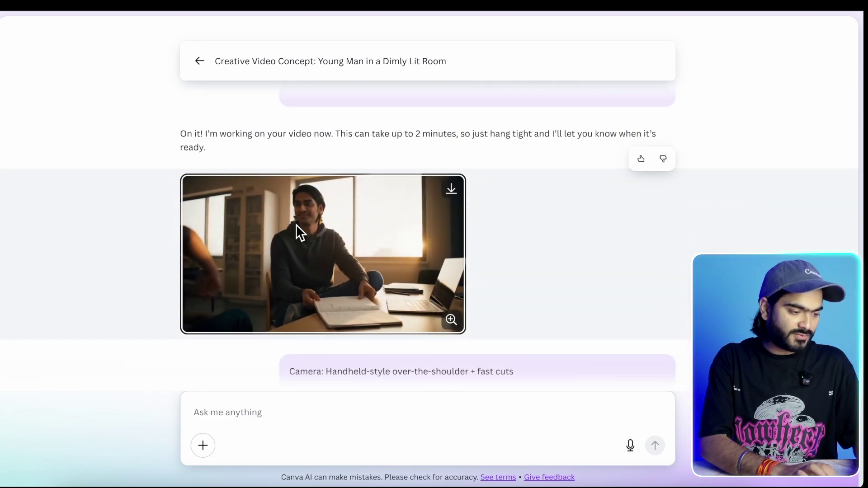
scroll(296, 225, "down", 1)
scroll(296, 224, "down", 1)
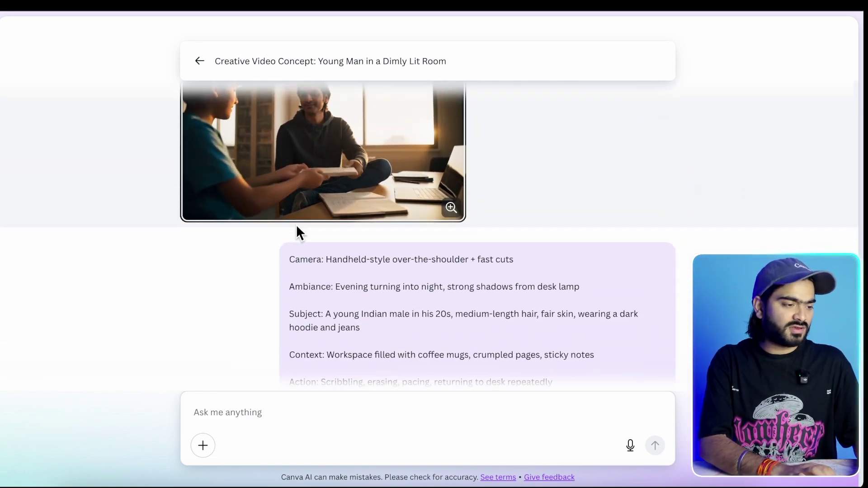
scroll(296, 225, "down", 4)
scroll(297, 224, "down", 3)
scroll(296, 224, "down", 3)
scroll(296, 224, "down", 3)
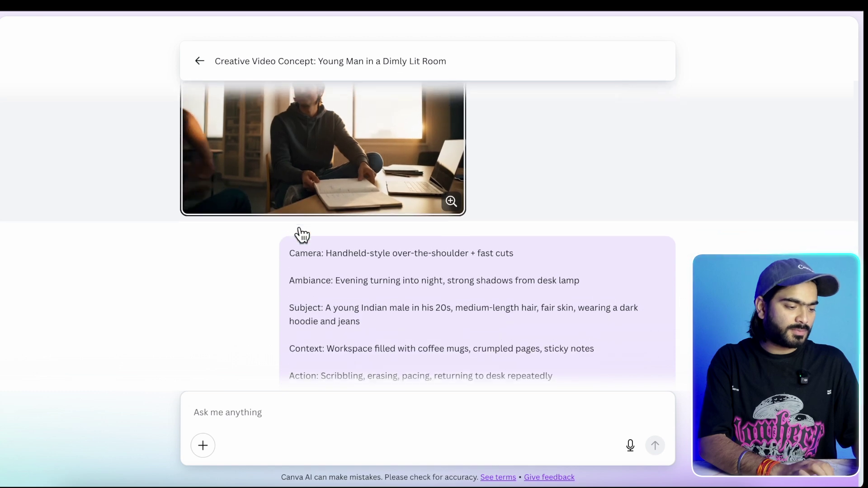
scroll(294, 223, "down", 2)
scroll(294, 223, "down", 1)
scroll(293, 227, "down", 3)
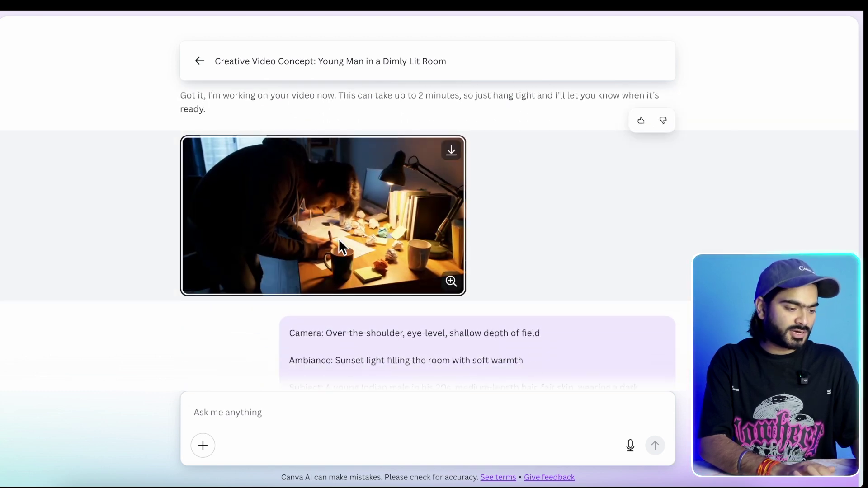
scroll(268, 240, "down", 4)
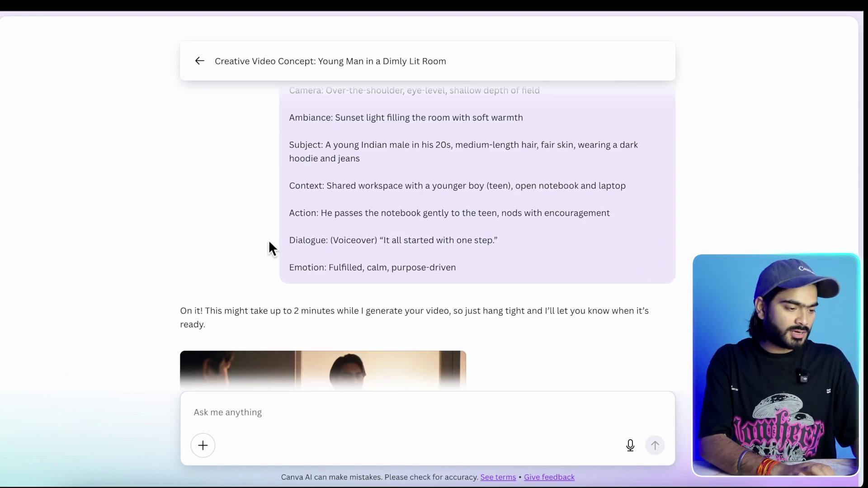
scroll(269, 240, "down", 2)
scroll(288, 231, "up", 9)
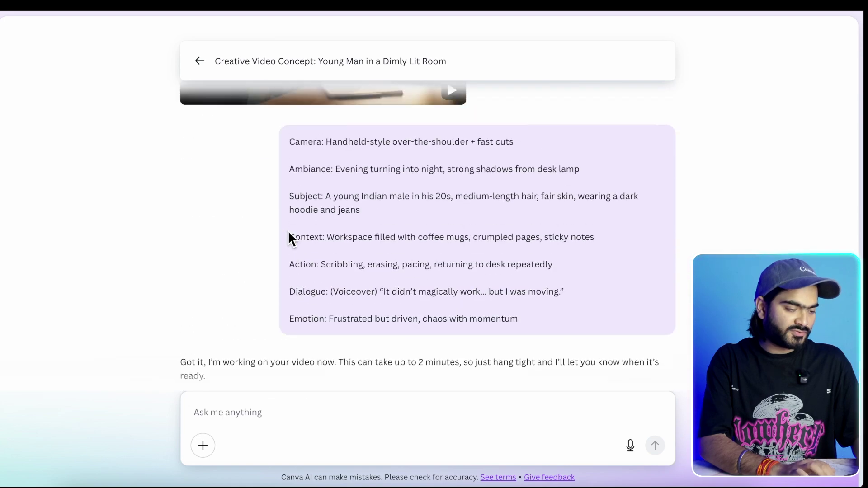
scroll(288, 230, "down", 6)
scroll(289, 232, "up", 4)
scroll(288, 232, "up", 4)
scroll(288, 231, "up", 4)
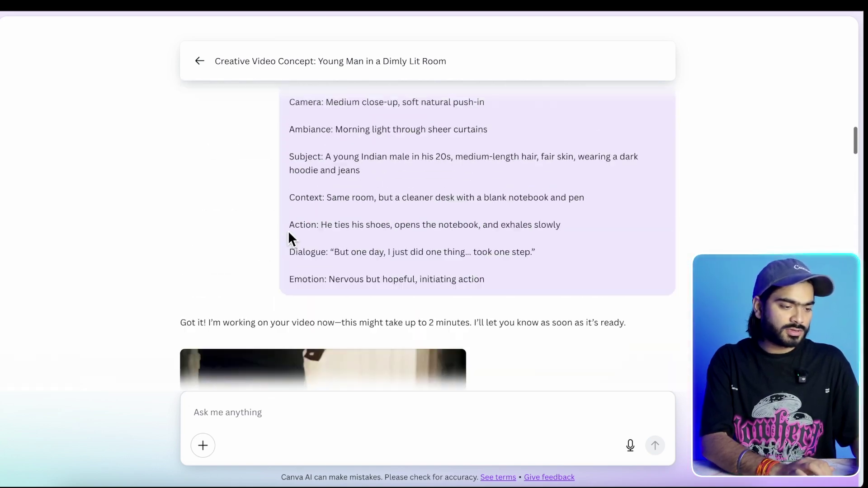
scroll(288, 232, "up", 4)
scroll(288, 231, "down", 1)
scroll(436, 164, "down", 3)
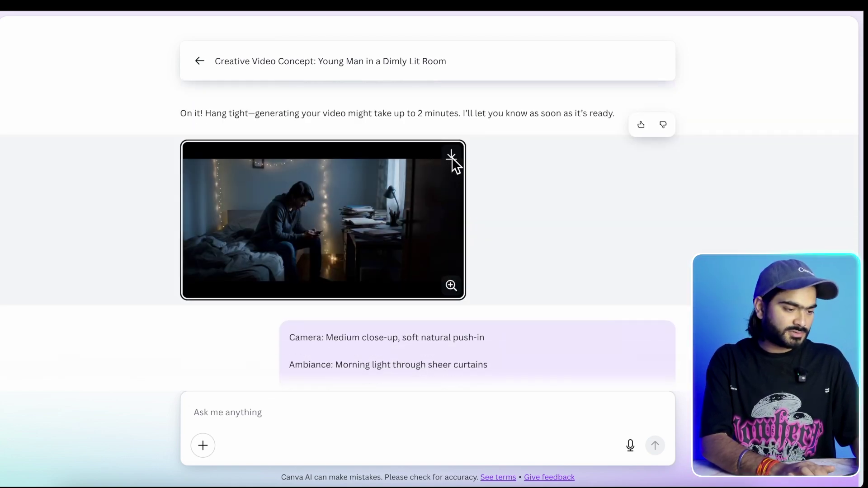
scroll(355, 248, "down", 3)
scroll(376, 245, "down", 4)
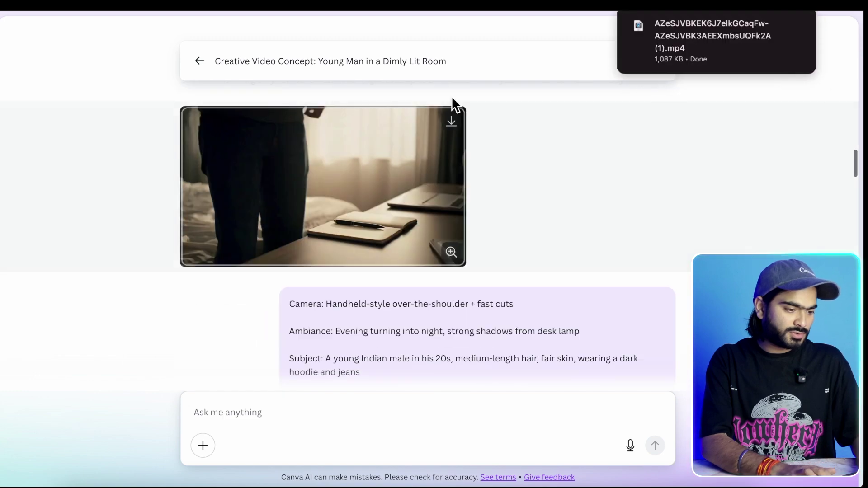
Step: Download the morning-light clip and the next scene clip, then check the browser's recent downloads
left_click(451, 122)
scroll(345, 234, "down", 5)
scroll(345, 234, "down", 5)
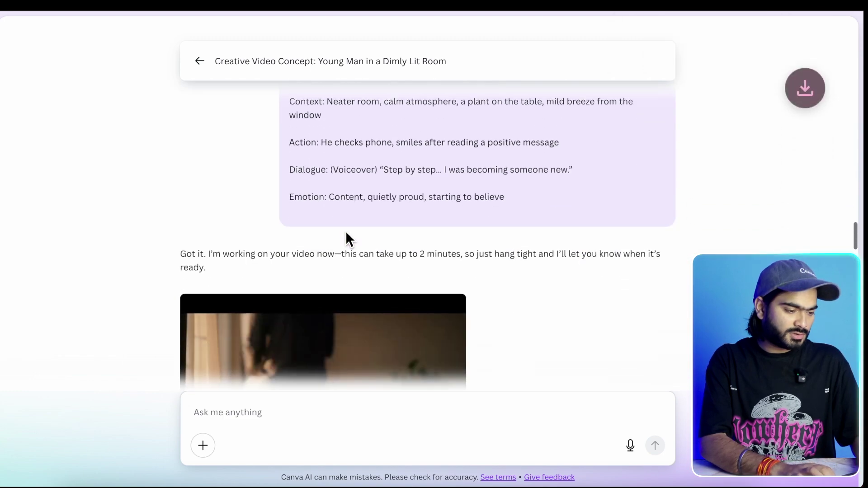
scroll(345, 234, "down", 2)
scroll(380, 238, "down", 2)
scroll(379, 238, "down", 6)
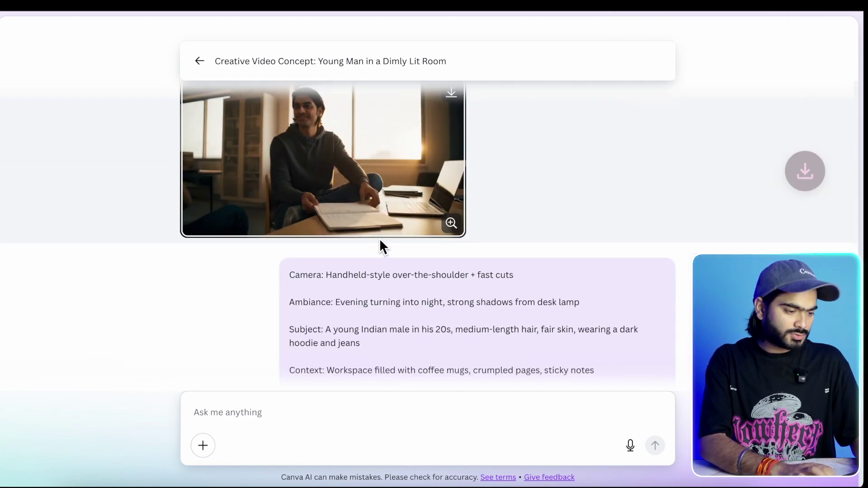
scroll(379, 238, "down", 1)
scroll(379, 238, "down", 5)
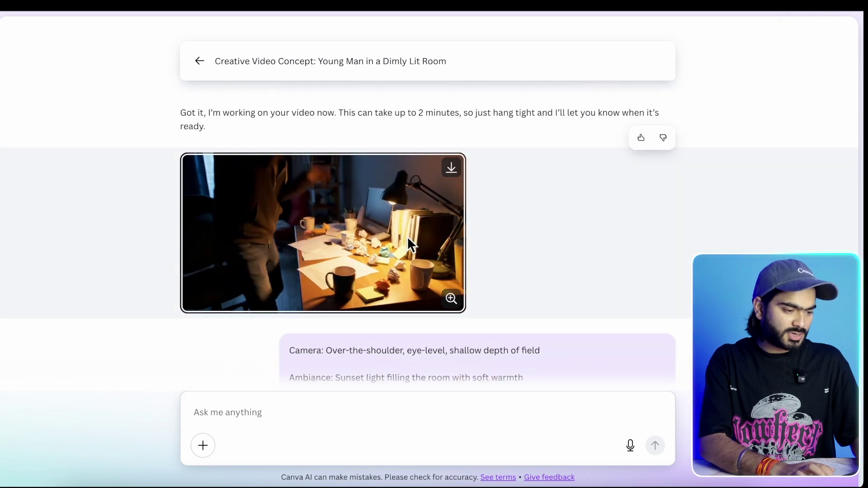
scroll(407, 236, "down", 5)
left_click(452, 258)
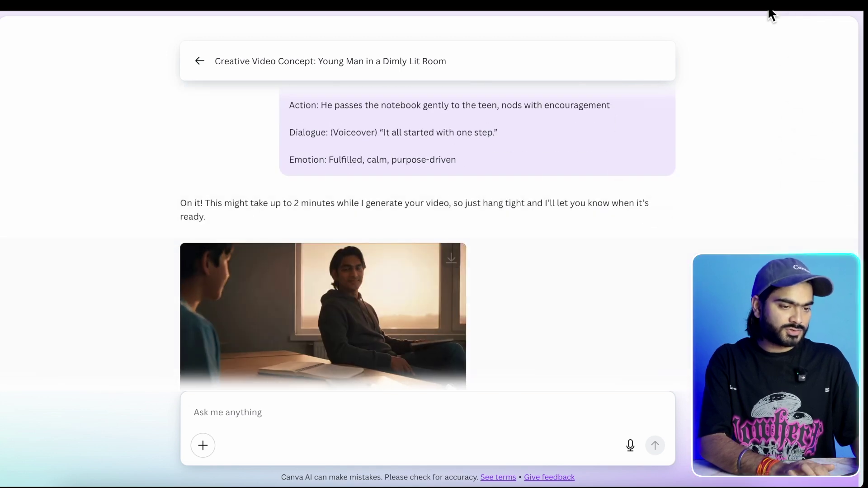
left_click(811, 10)
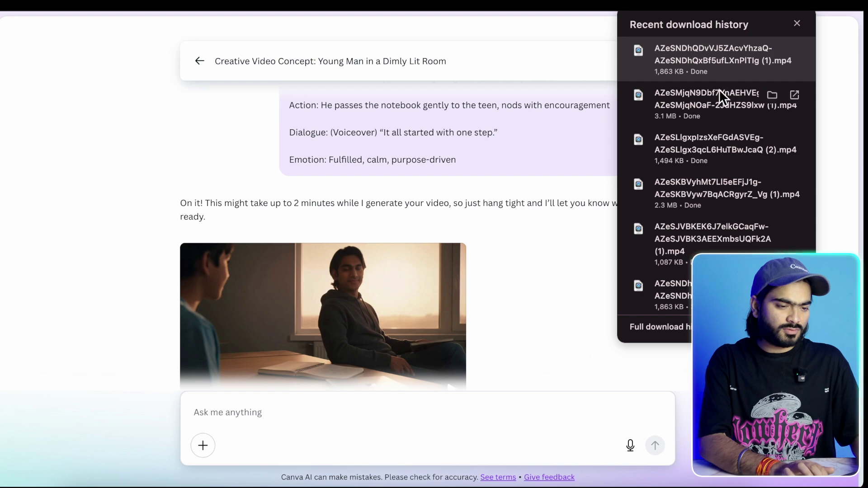
left_click(232, 217)
scroll(378, 226, "up", 5)
scroll(378, 225, "up", 2)
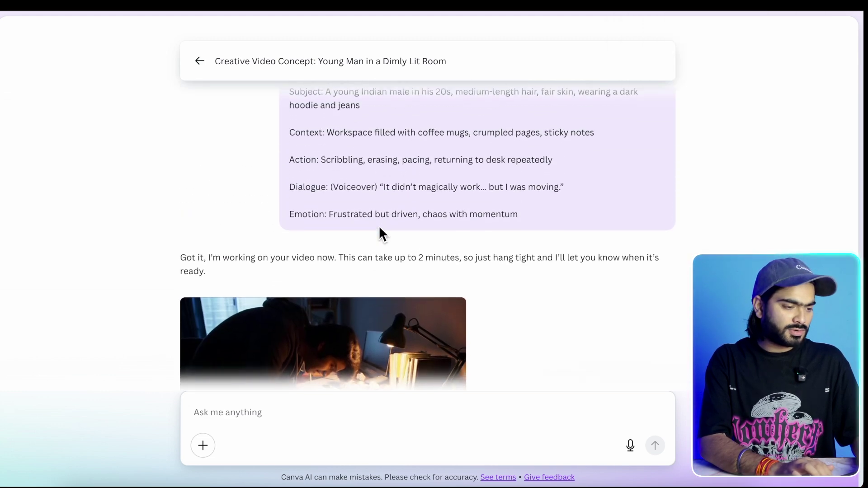